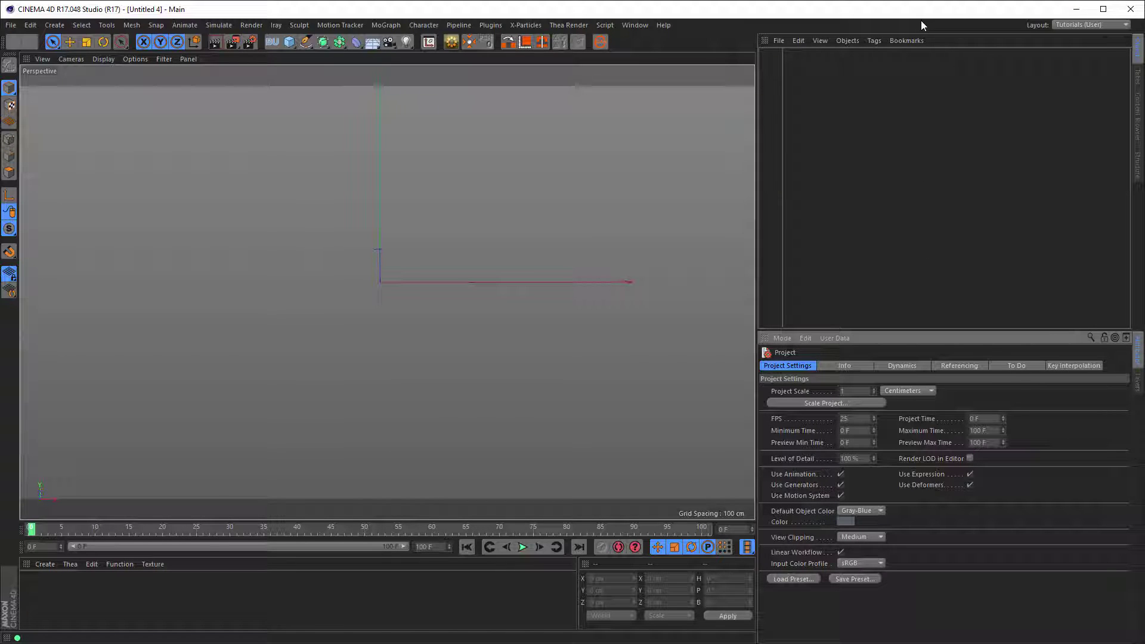
# Step: Open the nikomedia_scene_rig_pro_v2.3 scene from the content library and select the scene rig object
pyautogui.click(1139, 127)
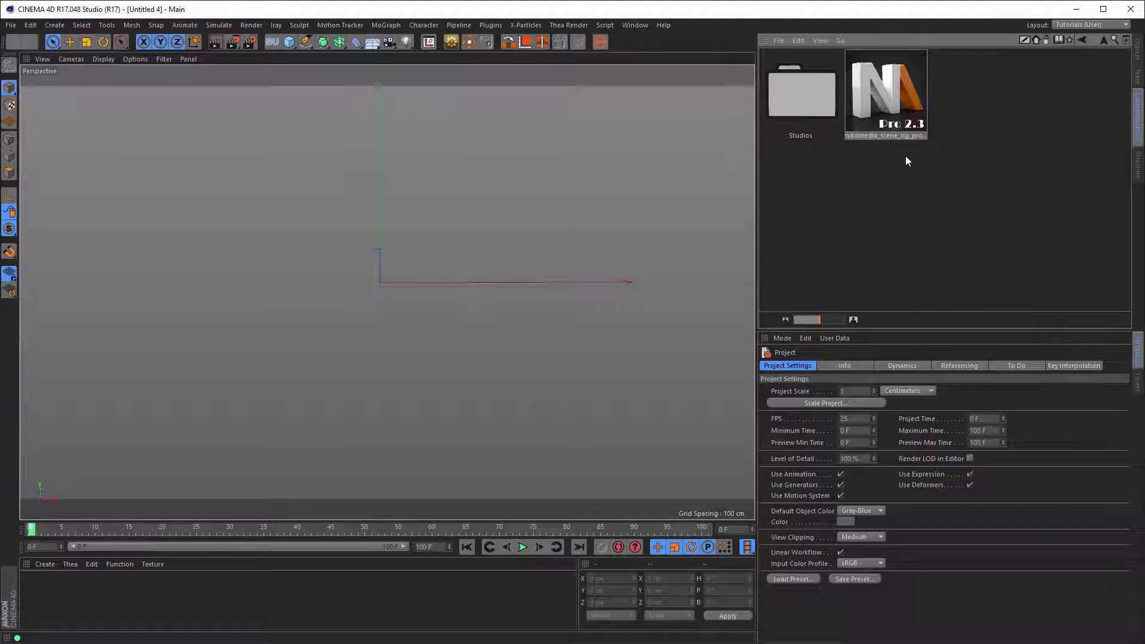
pyautogui.doubleClick(871, 100)
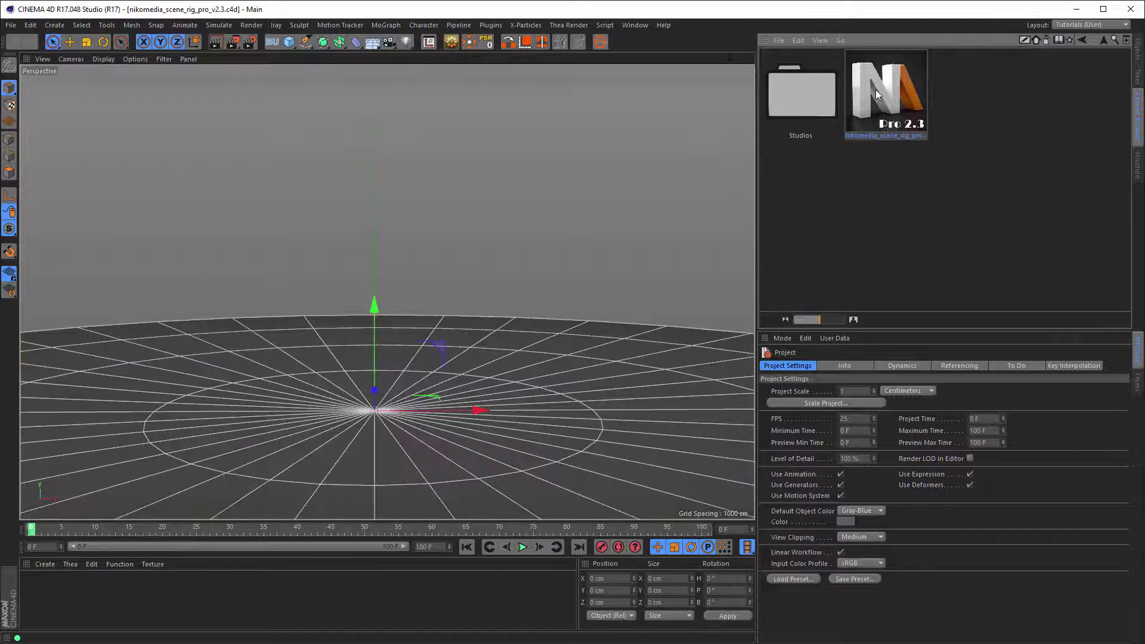
pyautogui.click(1138, 53)
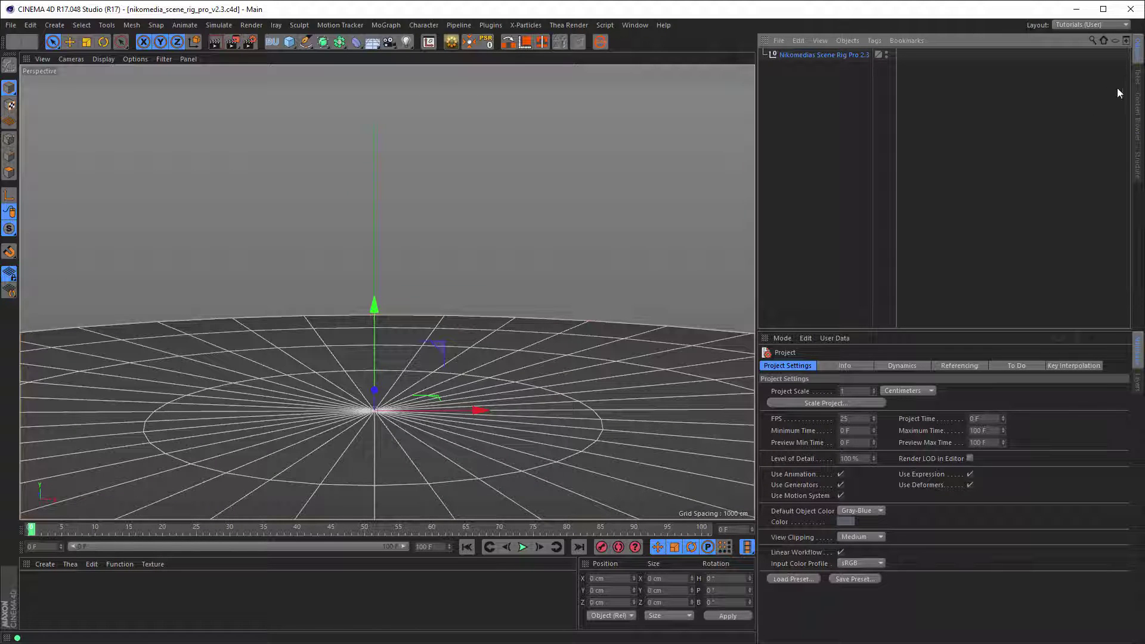
pyautogui.click(825, 55)
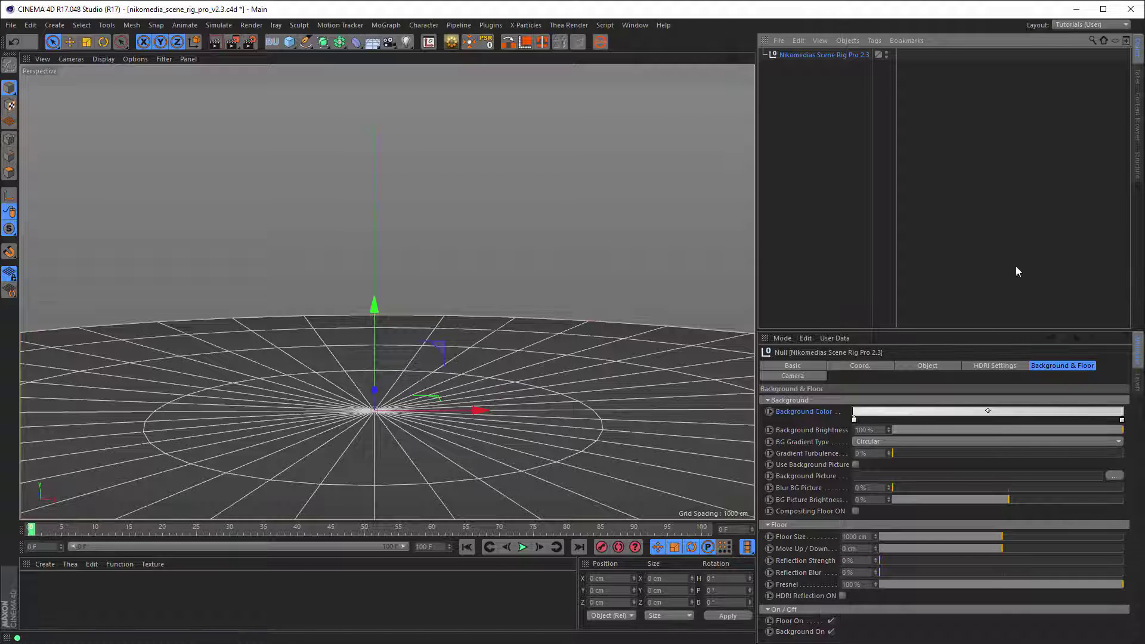
pyautogui.click(831, 621)
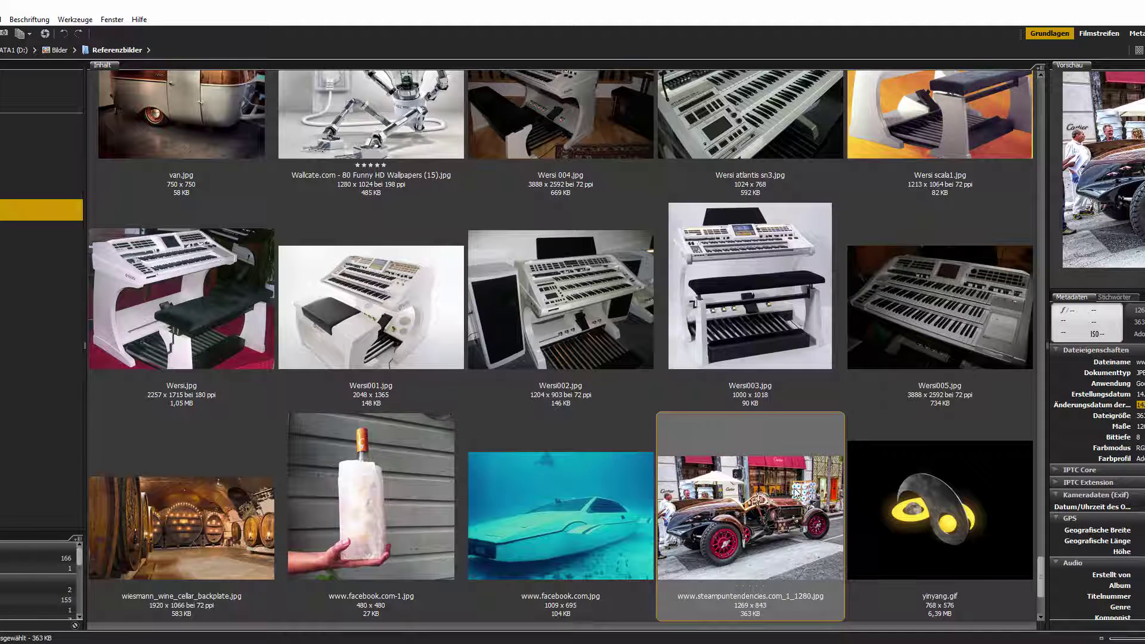
pyautogui.moveTo(705, 513); pyautogui.dragTo(710, 492)
pyautogui.hotkey('alt', 'Tab')
pyautogui.moveTo(895, 473); pyautogui.dragTo(898, 474)
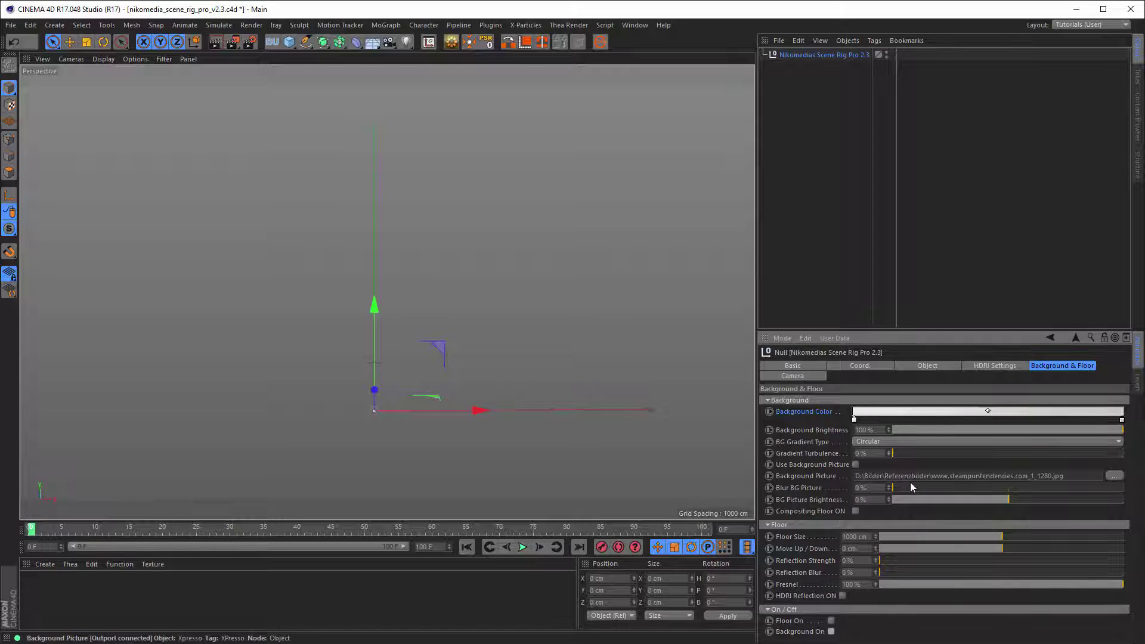
pyautogui.click(857, 464)
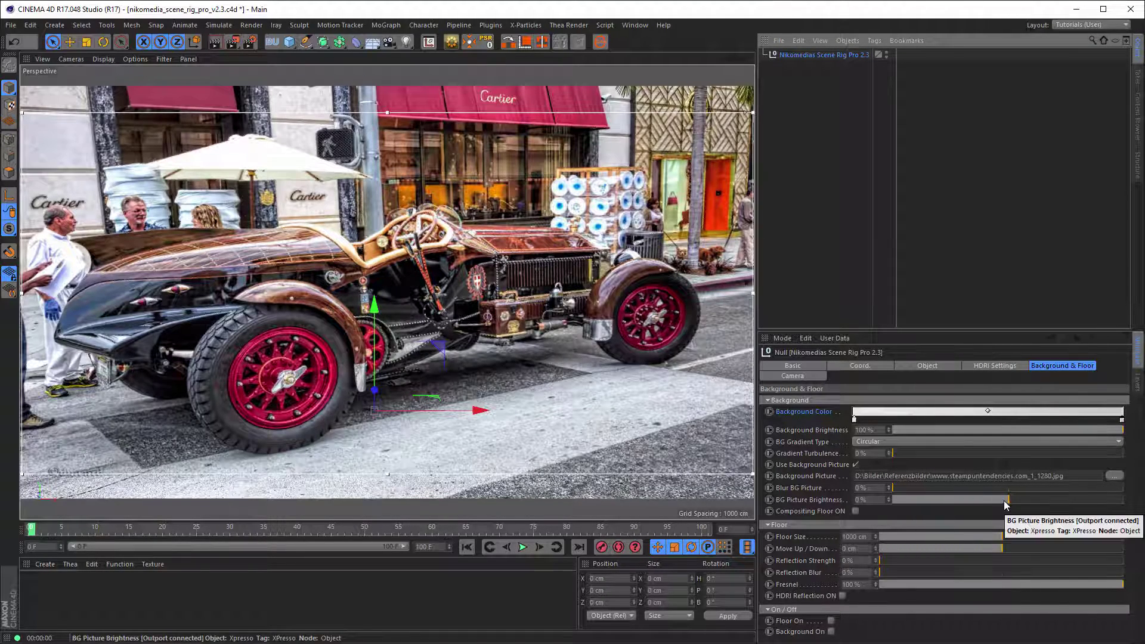
# Step: Try a background picture brightness of -11 % and return it to 0 %
pyautogui.moveTo(1007, 505)
pyautogui.mouseDown()
pyautogui.moveTo(979, 499)
pyautogui.moveTo(1065, 495)
pyautogui.moveTo(988, 499)
pyautogui.mouseUp()
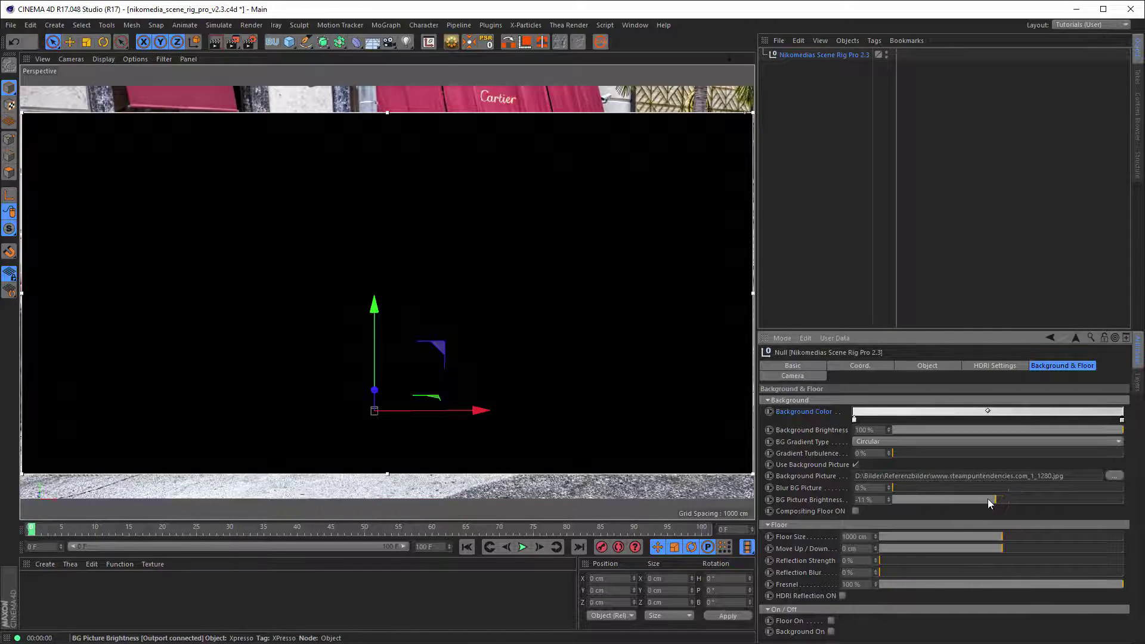
pyautogui.click(877, 500)
pyautogui.write('0')
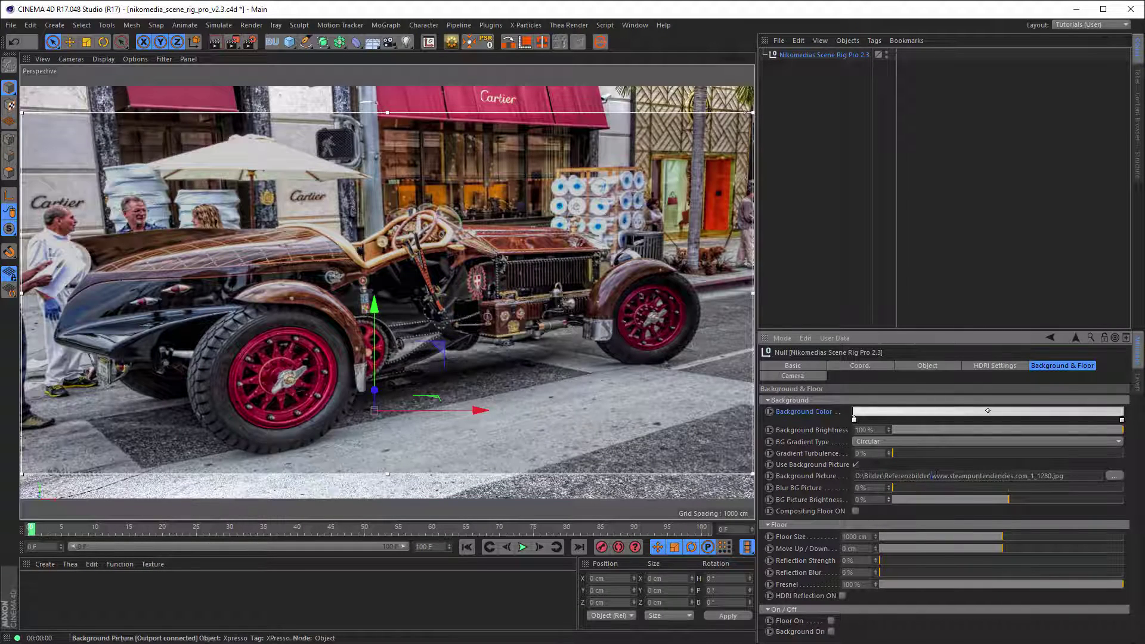
pyautogui.press('Return')
# Step: Clear the image path from the rig's background picture setting
pyautogui.click(936, 475)
pyautogui.hotkey('ctrl', 'a')
pyautogui.press('Delete')
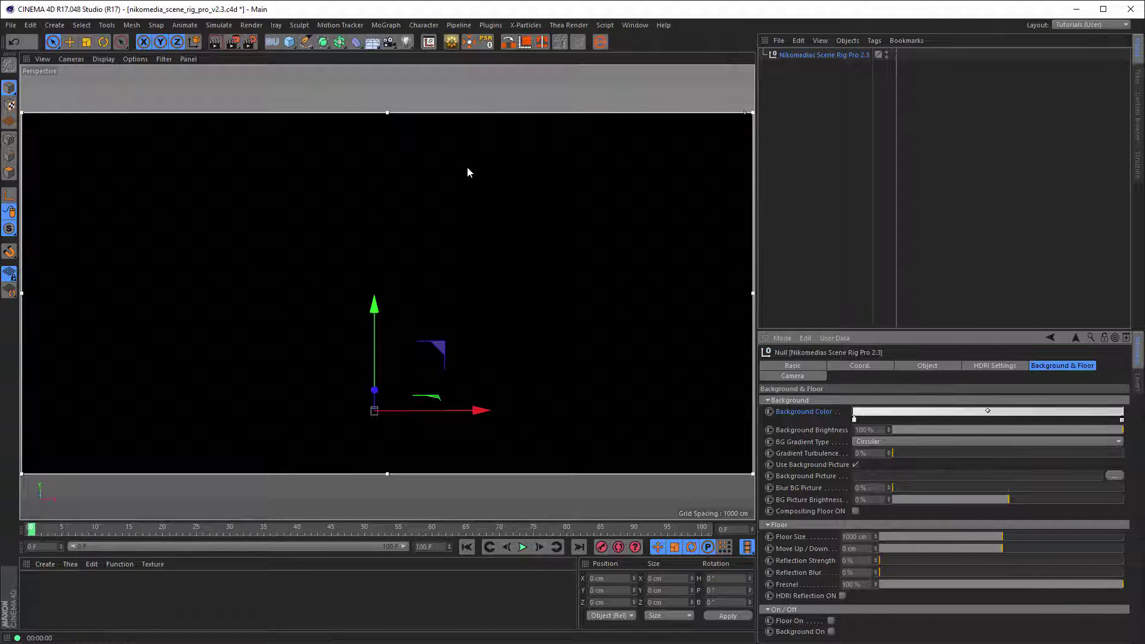
# Step: Stretch the interactive render region up and down to cover the full height of the render frame
pyautogui.moveTo(389, 111); pyautogui.dragTo(388, 92)
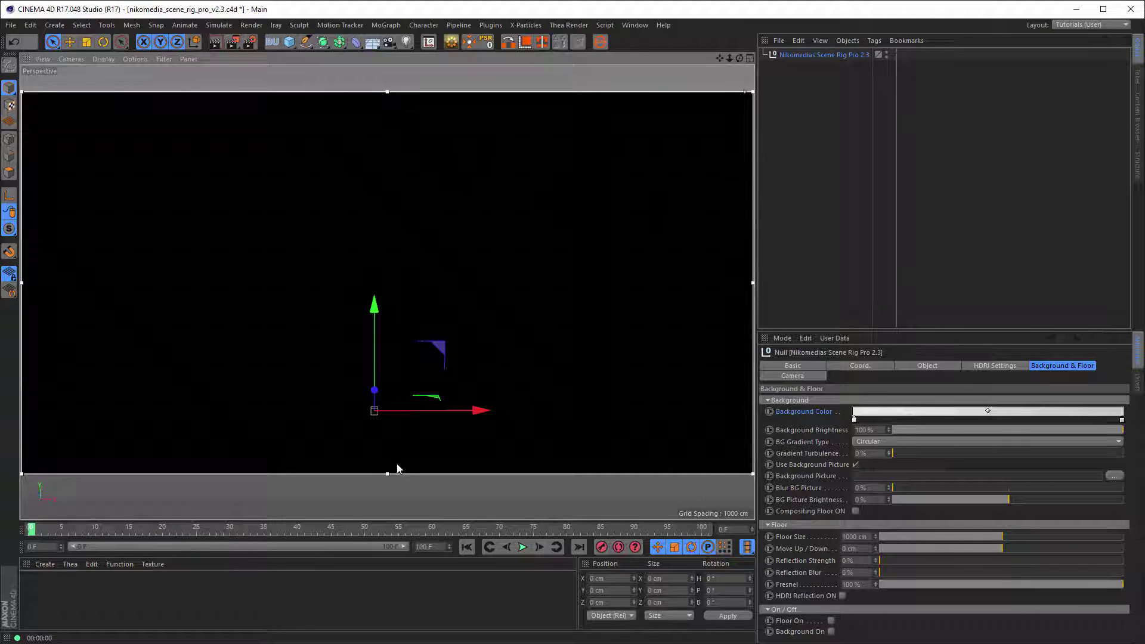
pyautogui.moveTo(388, 474); pyautogui.dragTo(388, 498)
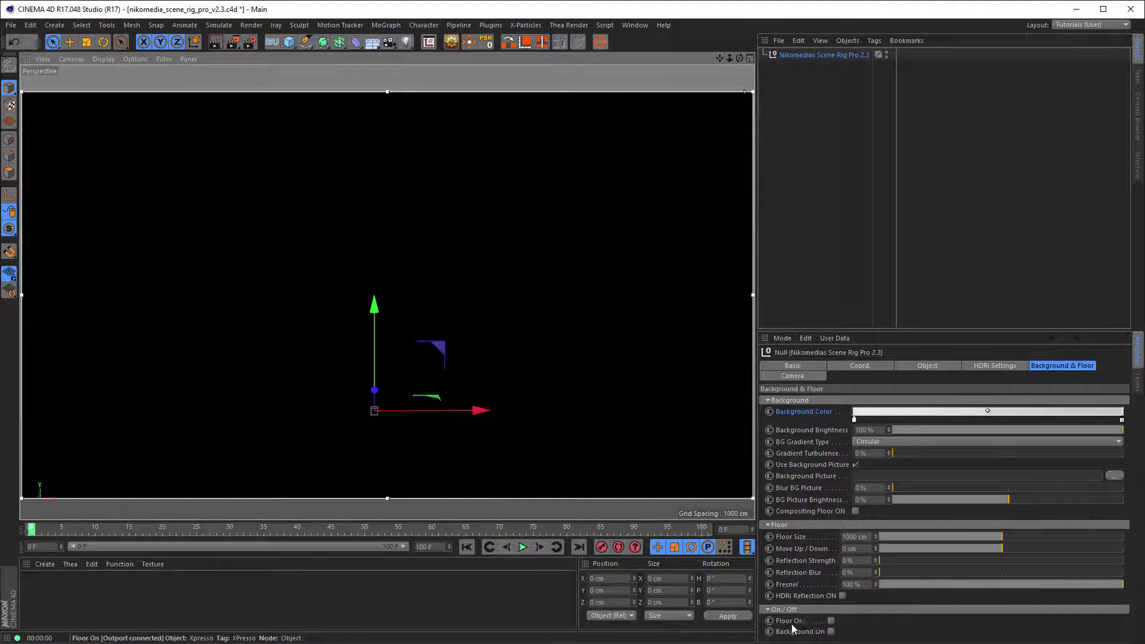
# Step: Switch the floor and background back on and render them without a background picture
pyautogui.click(830, 621)
pyautogui.click(831, 631)
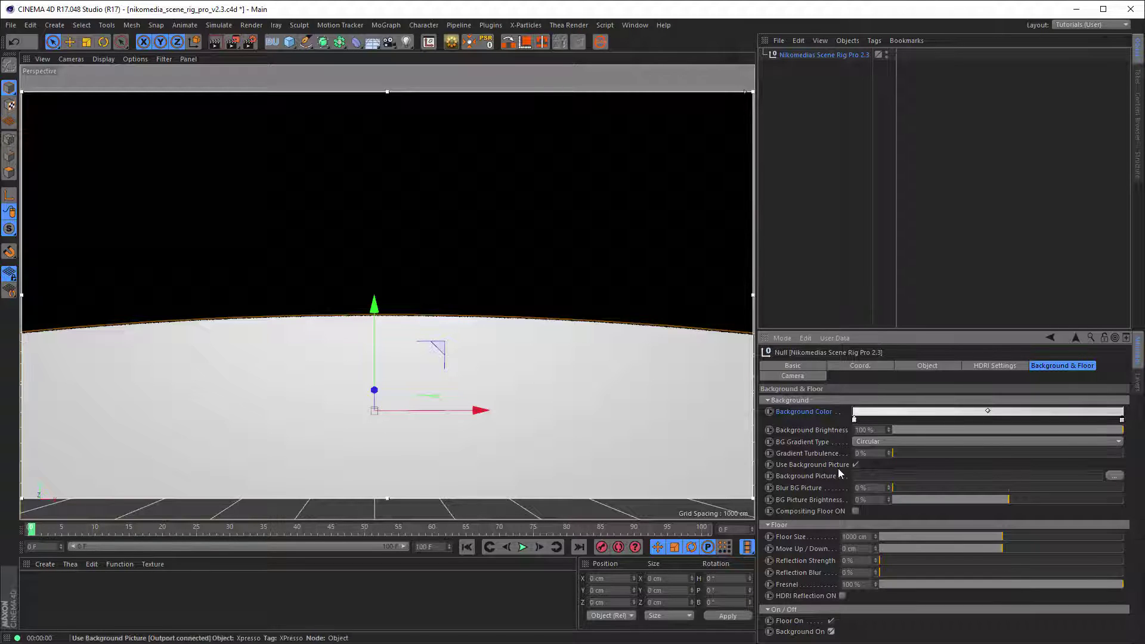
pyautogui.click(831, 631)
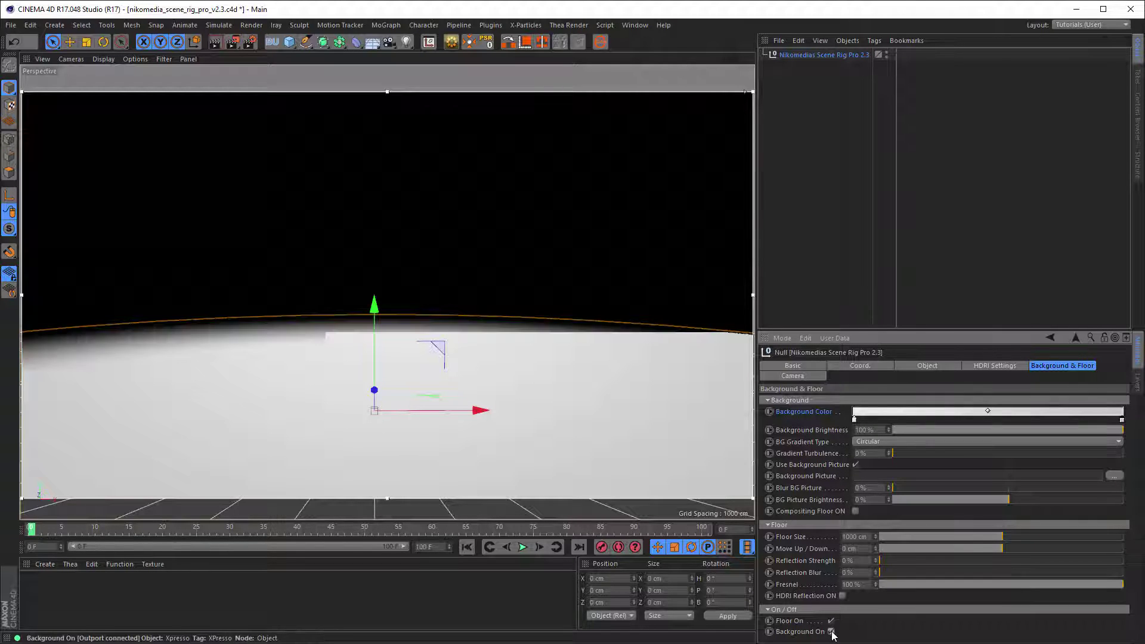
pyautogui.click(832, 631)
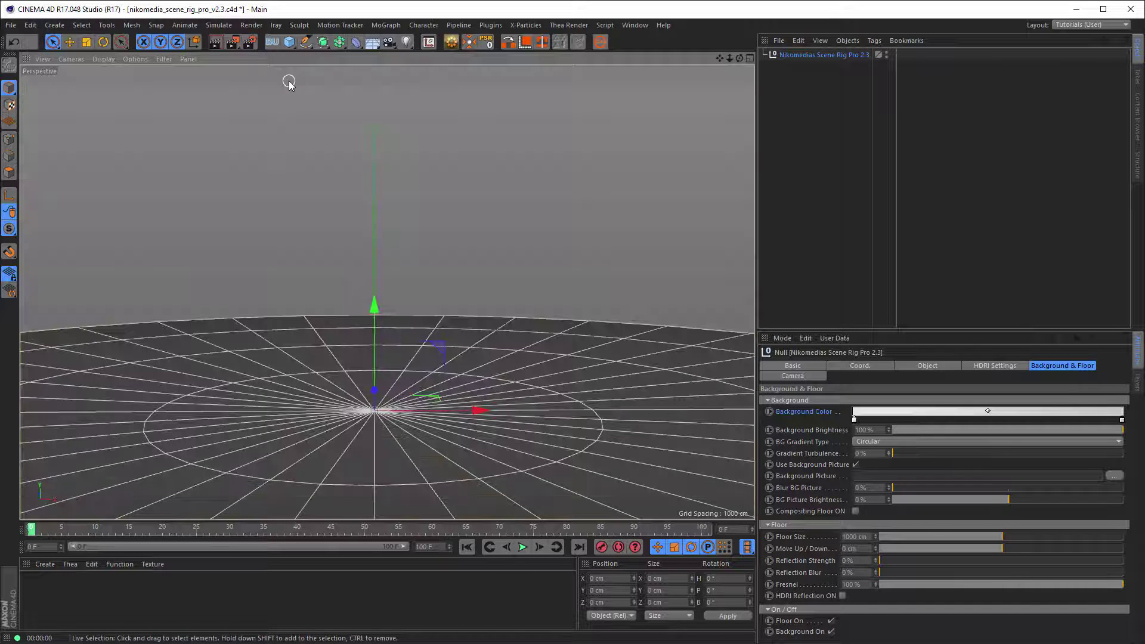
pyautogui.hotkey('ctrl', 'r')
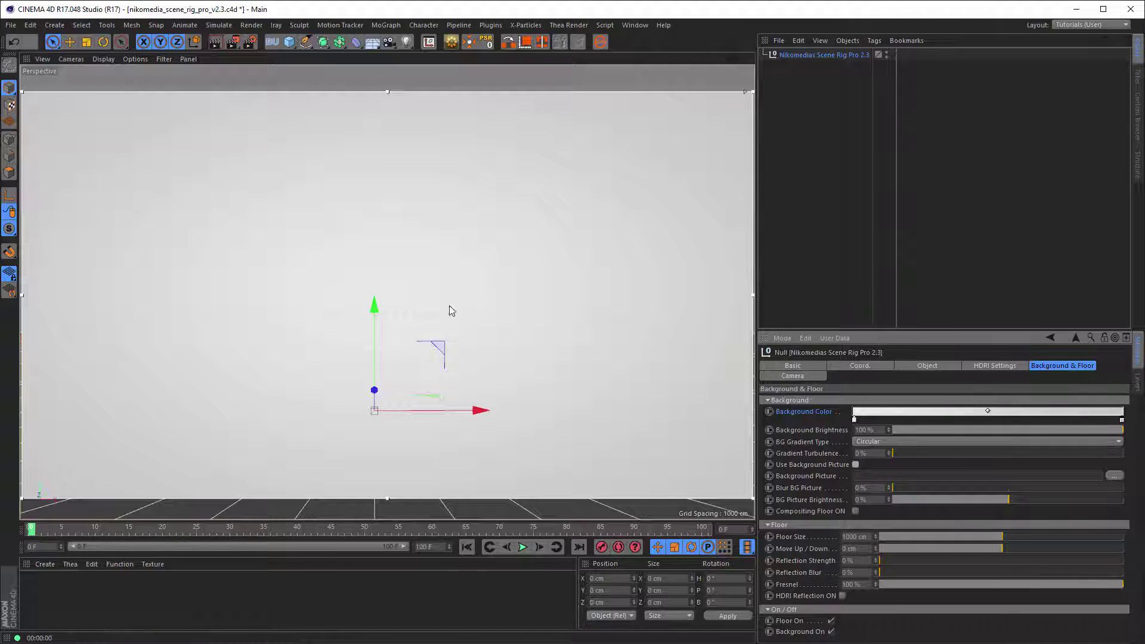
# Step: With the floor hidden, change the background gradient's outer colour to dark grey and shift that knot inward
pyautogui.click(831, 622)
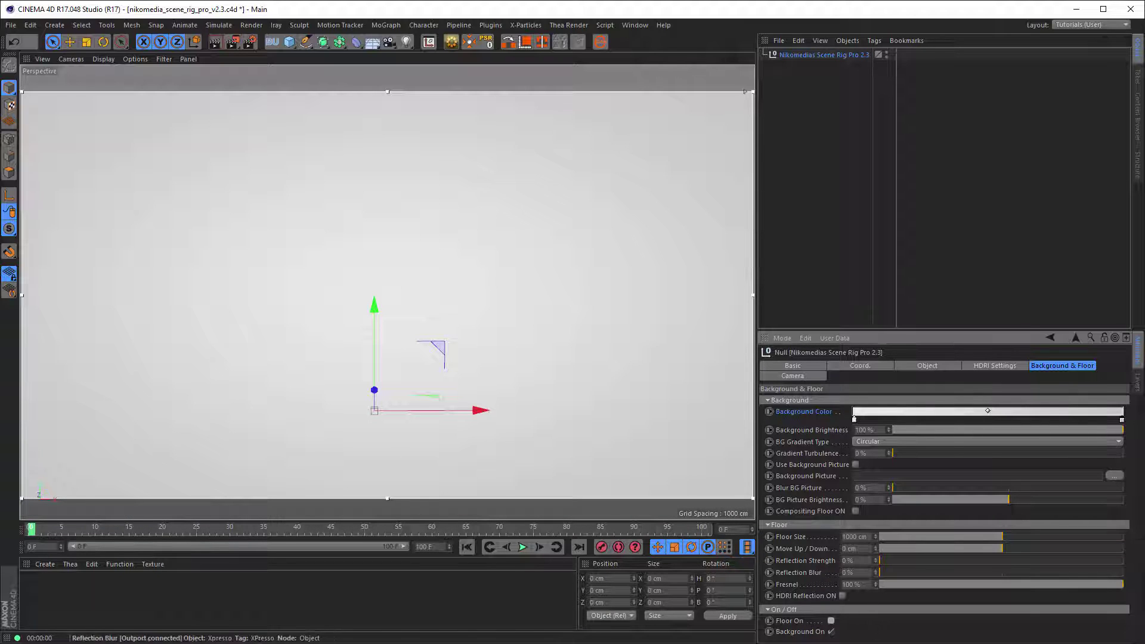
pyautogui.doubleClick(1122, 419)
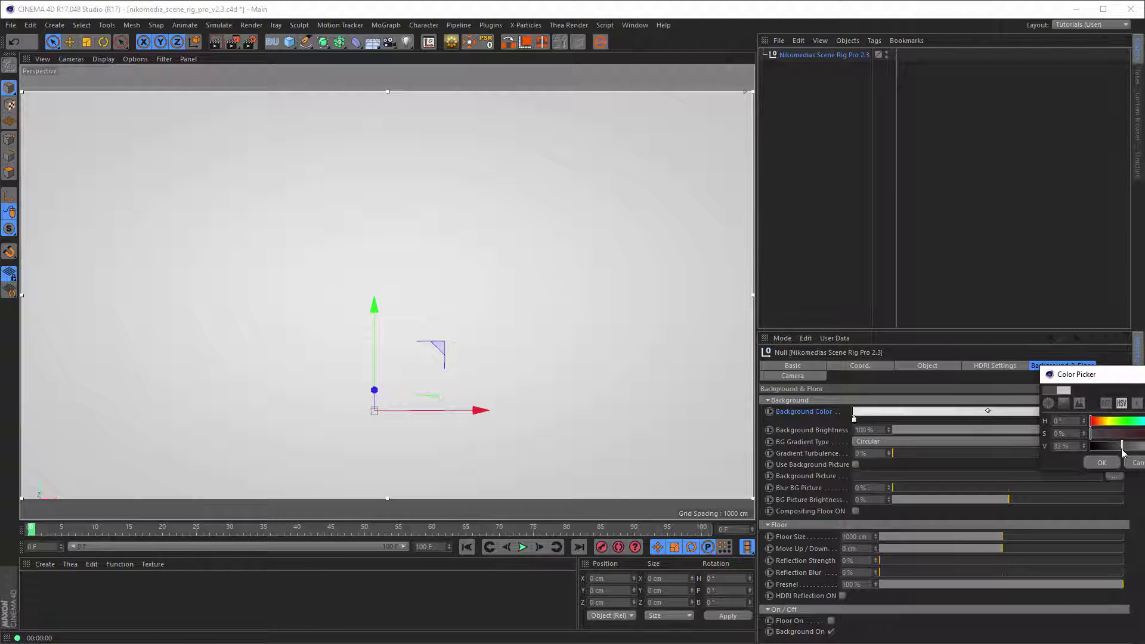
pyautogui.click(1102, 463)
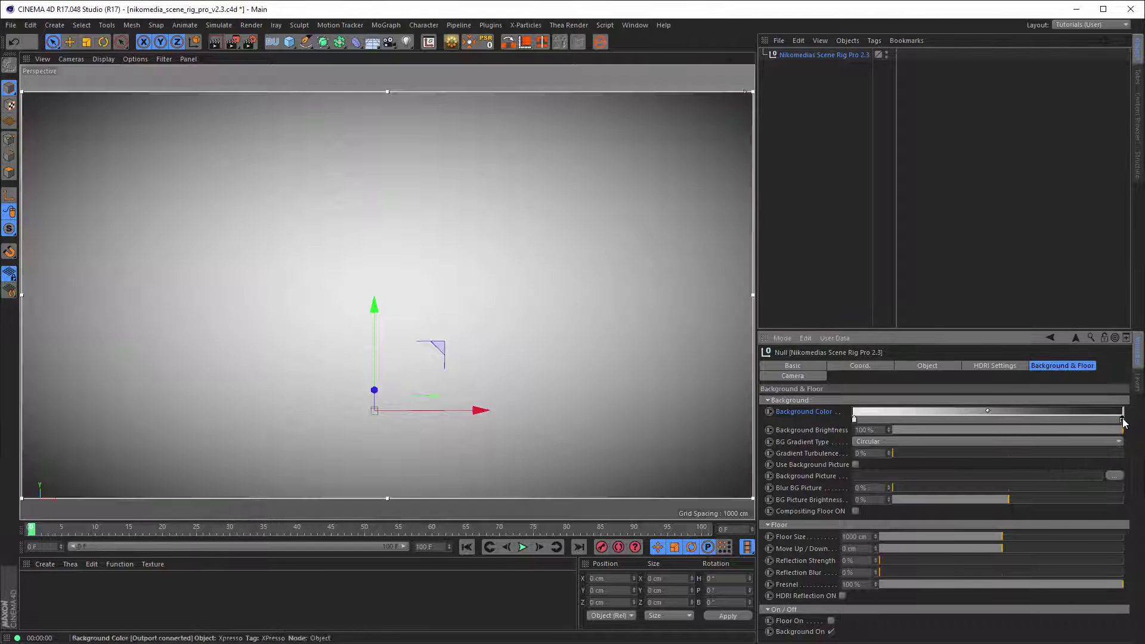
pyautogui.moveTo(1122, 419); pyautogui.dragTo(1063, 420)
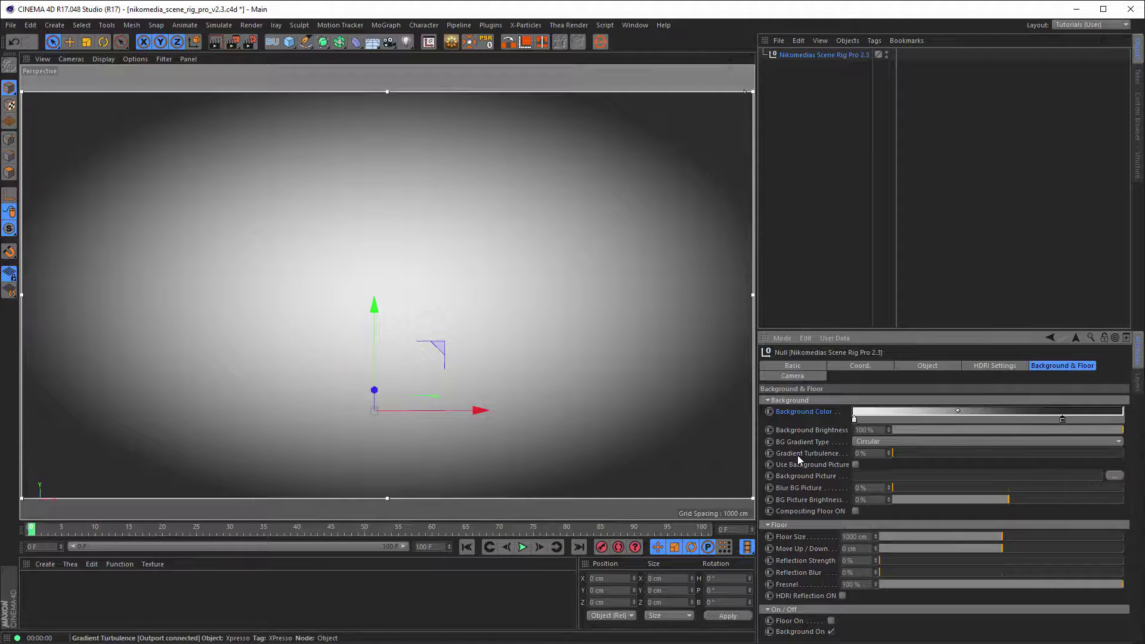
# Step: Try gradient turbulence values of 18 % and 5 %, comparing the background with the floor on and off
pyautogui.moveTo(894, 454); pyautogui.dragTo(936, 453)
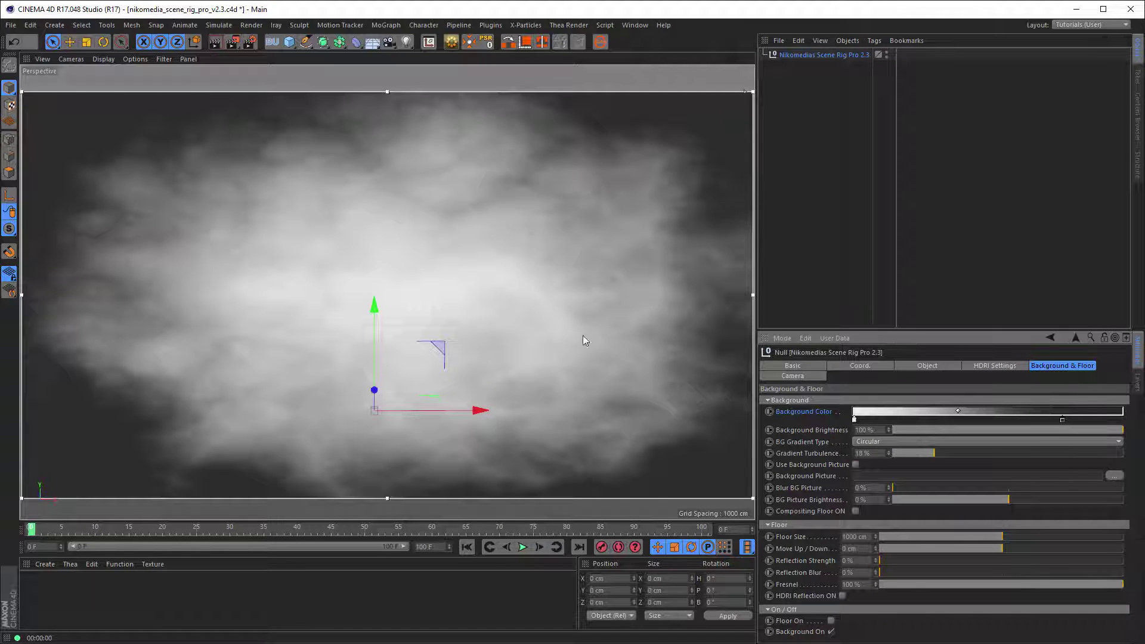
pyautogui.click(831, 621)
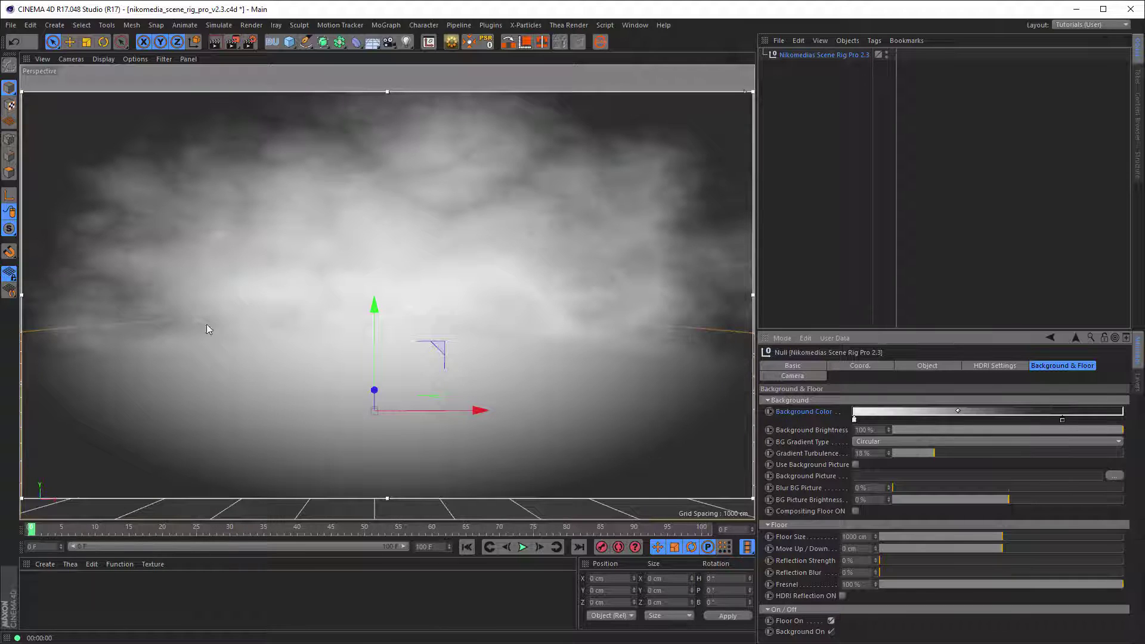
pyautogui.click(909, 453)
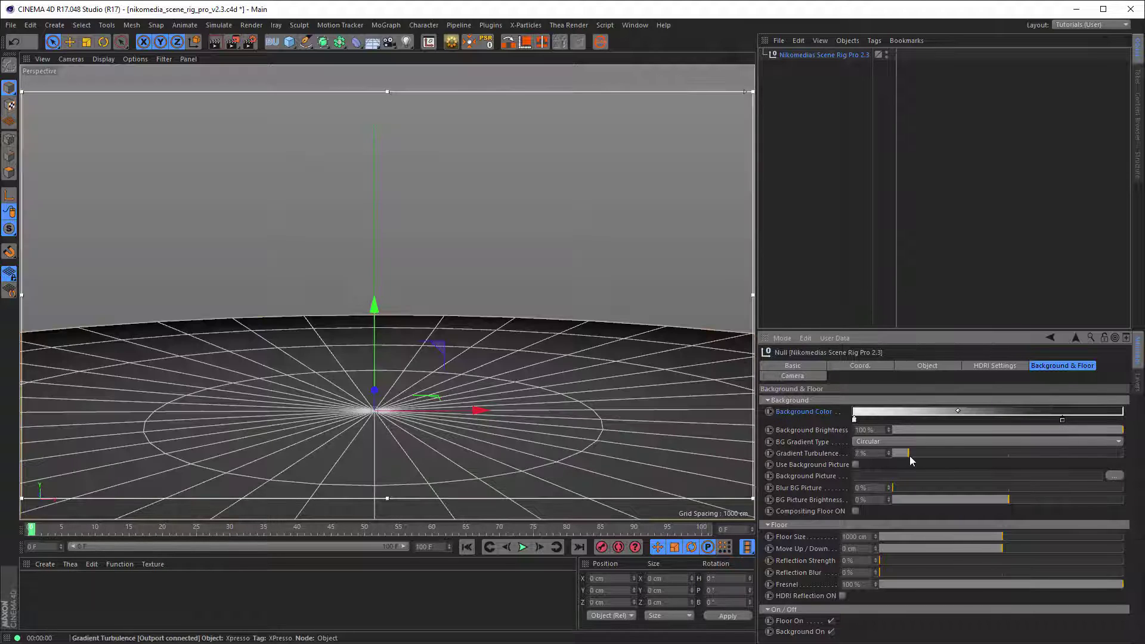
pyautogui.click(903, 453)
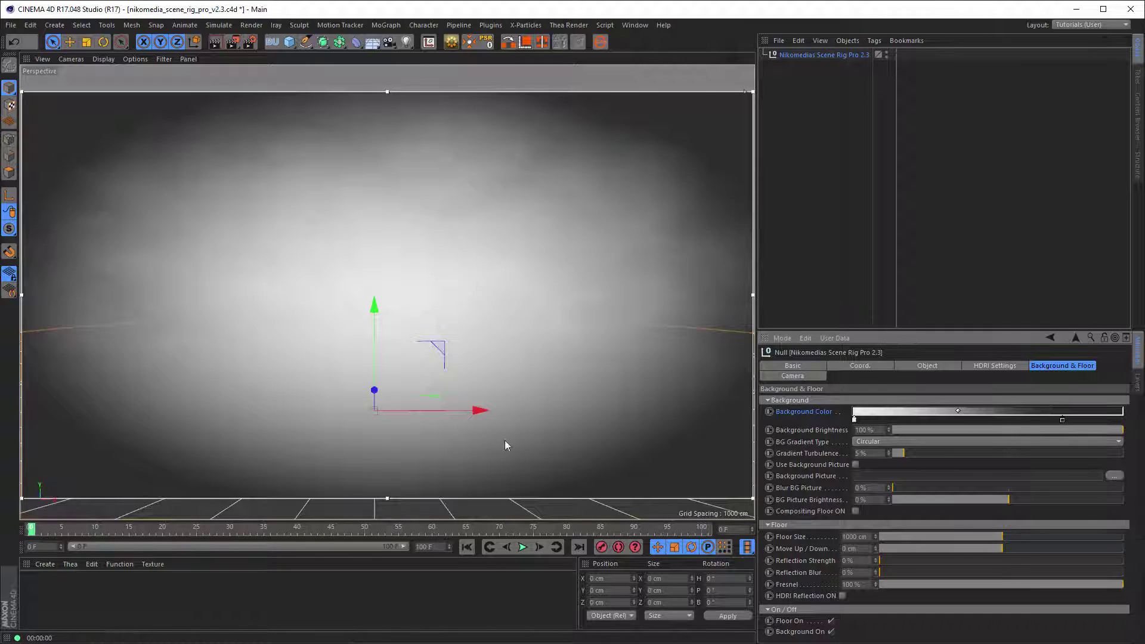
pyautogui.click(833, 621)
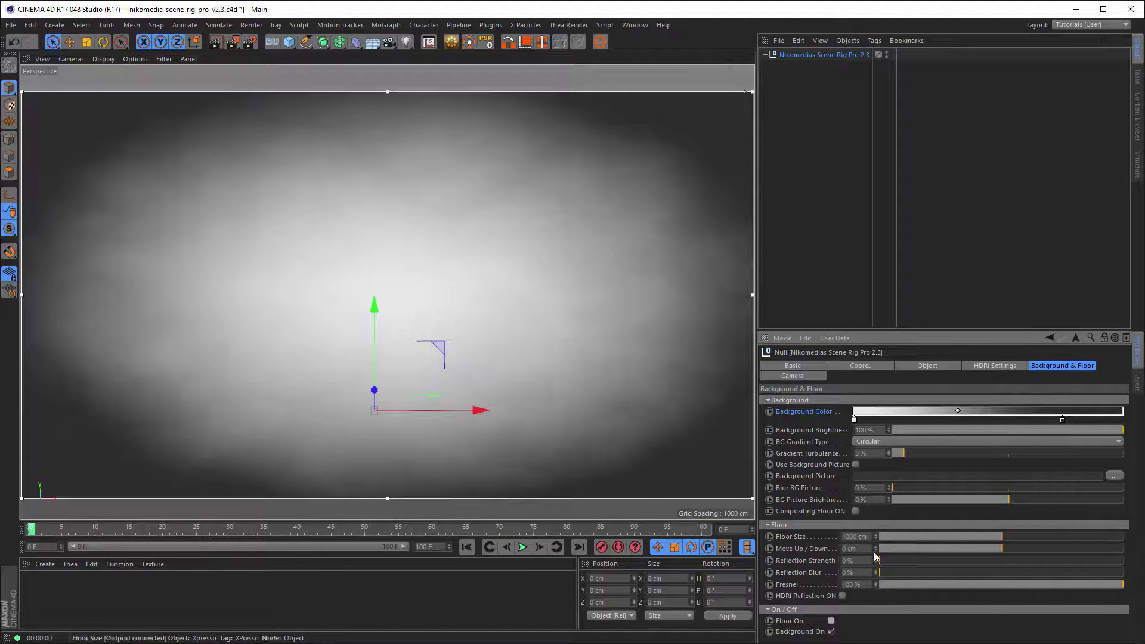
pyautogui.click(831, 621)
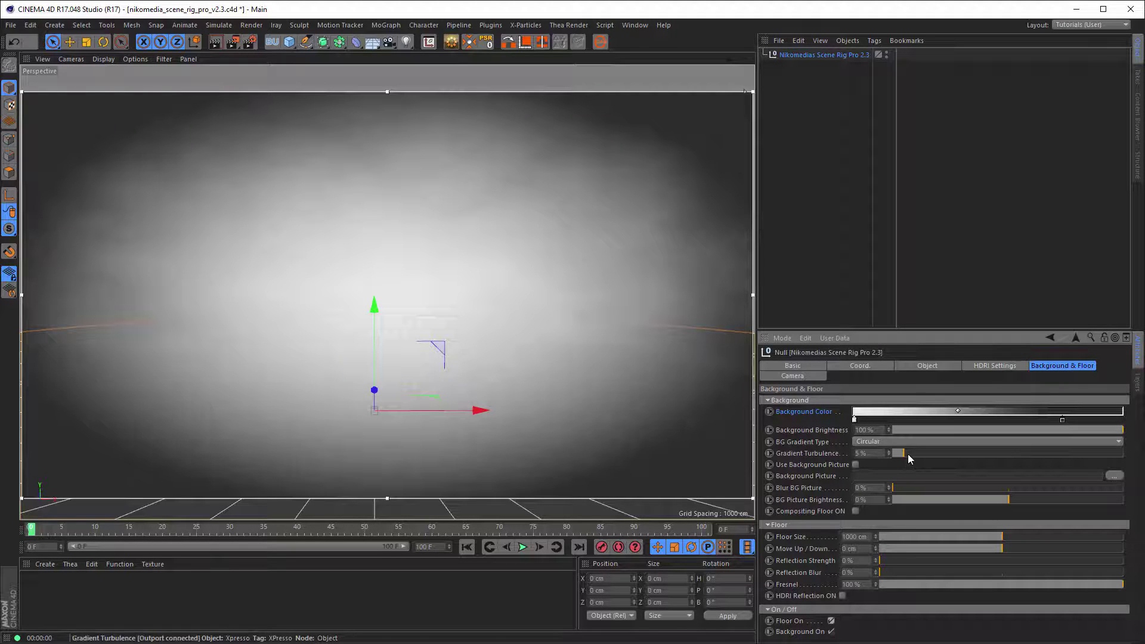
# Step: Set the gradient turbulence to 0 % and reset the background colour gradient to its default
pyautogui.moveTo(908, 456); pyautogui.dragTo(818, 471)
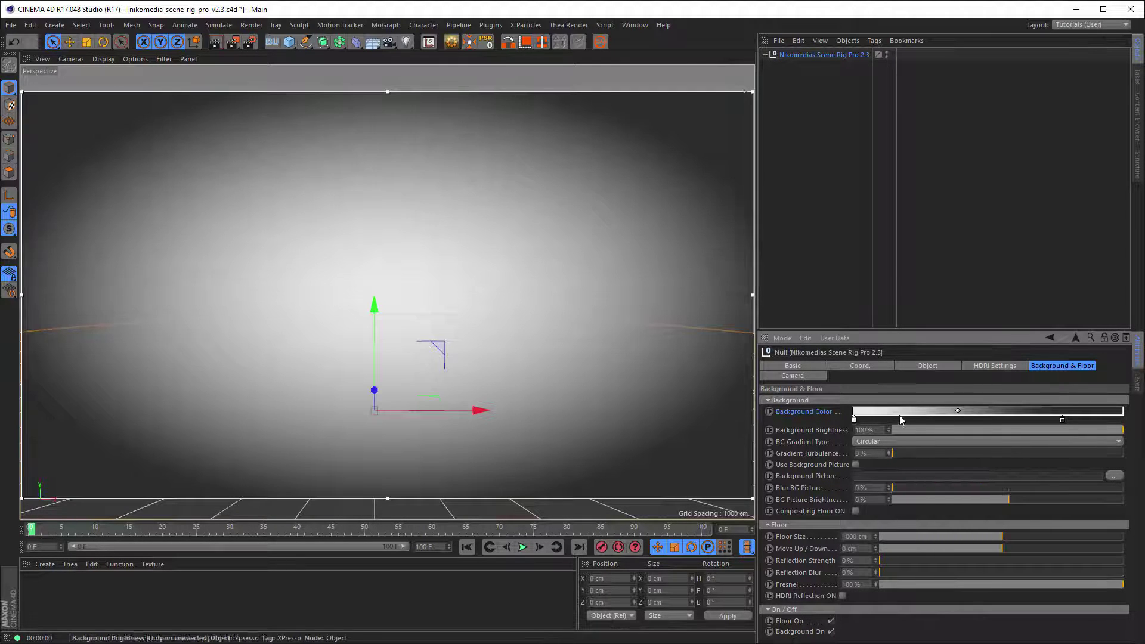
pyautogui.rightClick(814, 411)
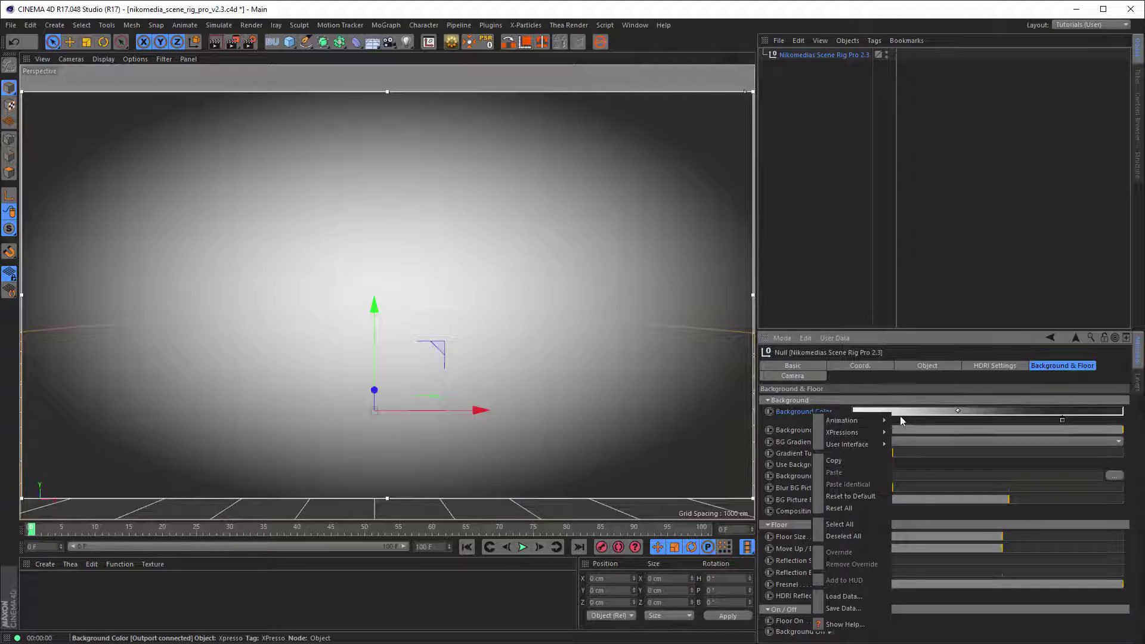
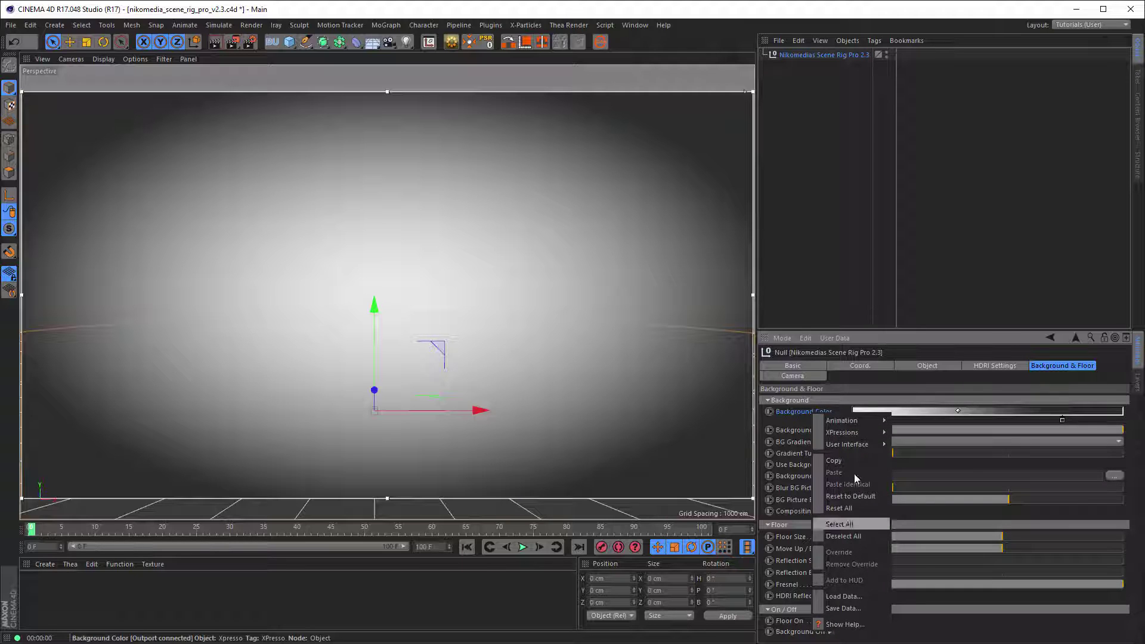
pyautogui.click(847, 499)
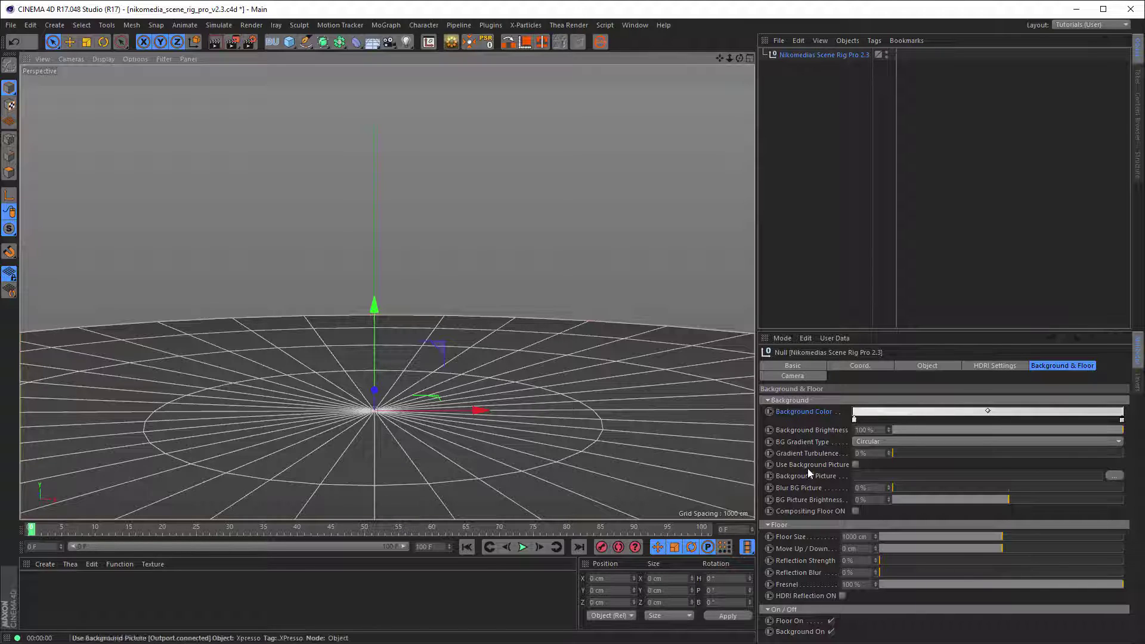
# Step: Activate the rig's camera and set its pitching to -11.5° and banking to -24°
pyautogui.click(793, 376)
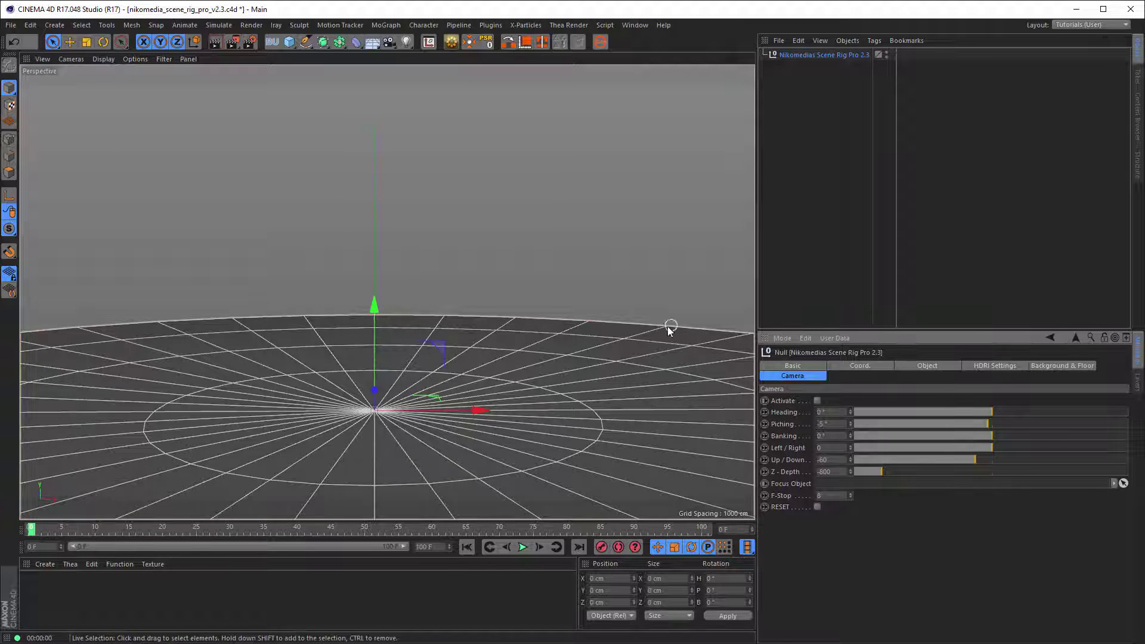
pyautogui.click(818, 400)
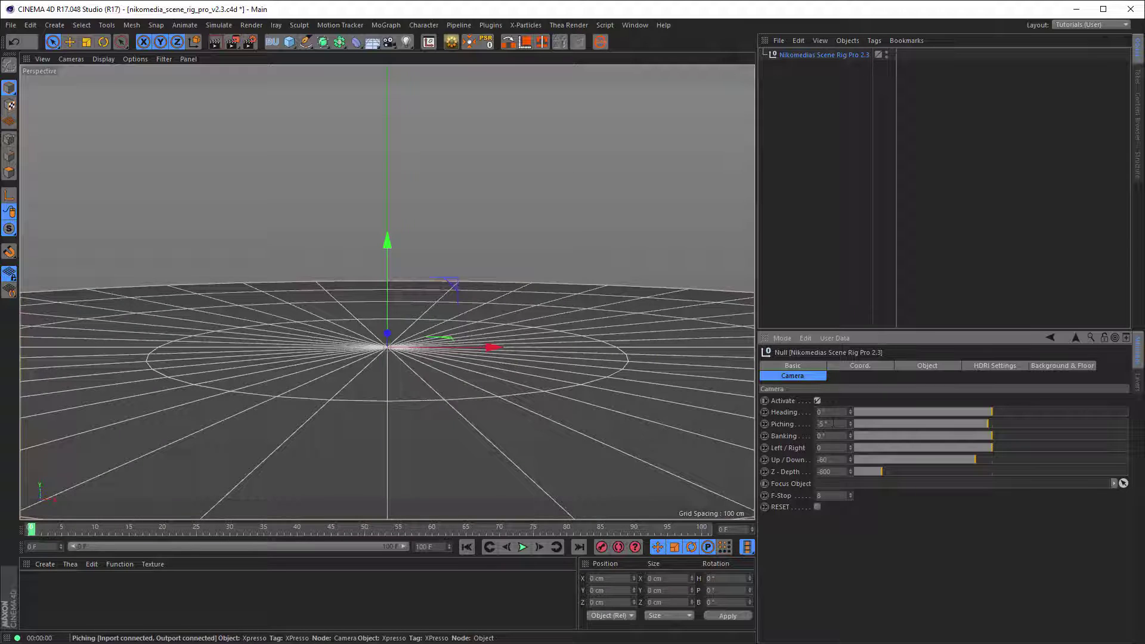
pyautogui.moveTo(989, 409); pyautogui.dragTo(974, 435)
pyautogui.rightClick(850, 412)
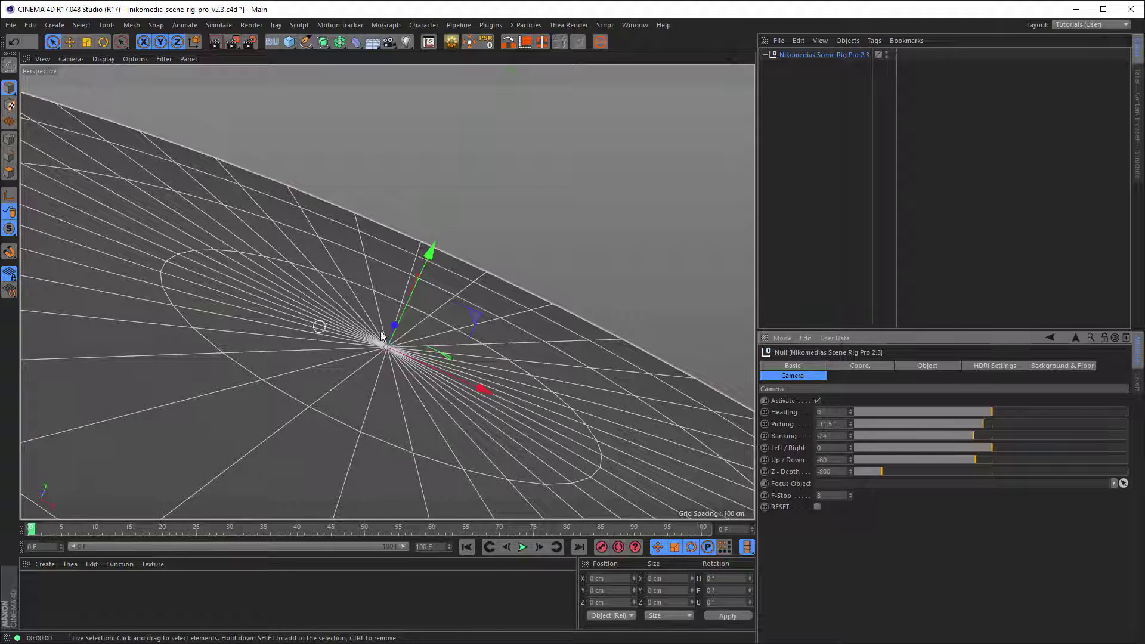
# Step: Create a separate copy of the rig's camera at the current view and reselect the scene rig
pyautogui.click(603, 44)
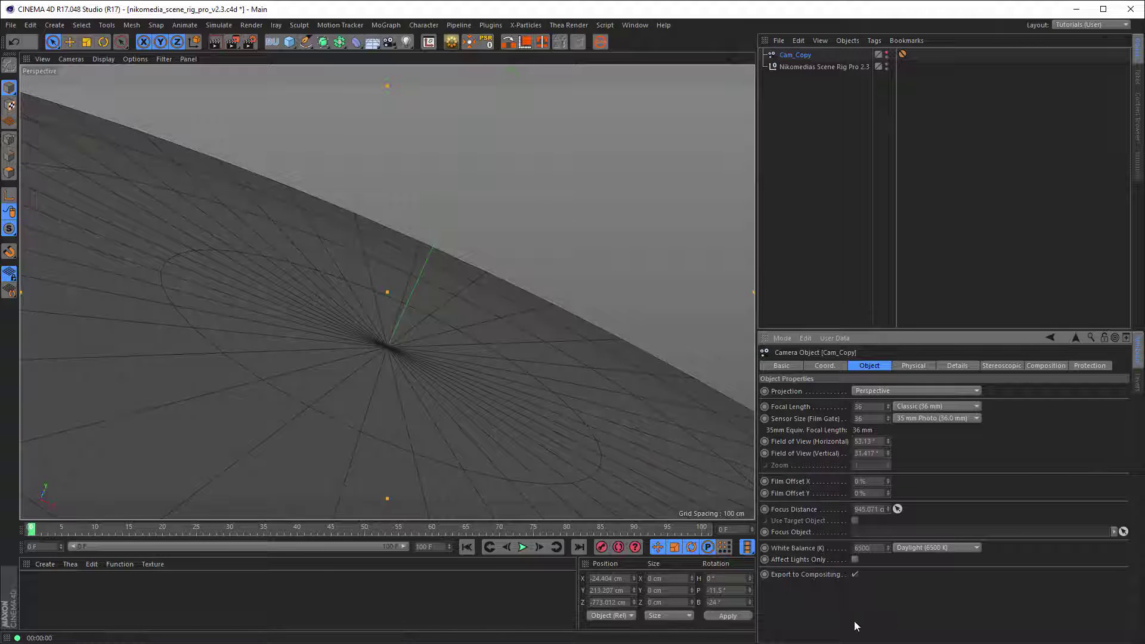
pyautogui.click(811, 67)
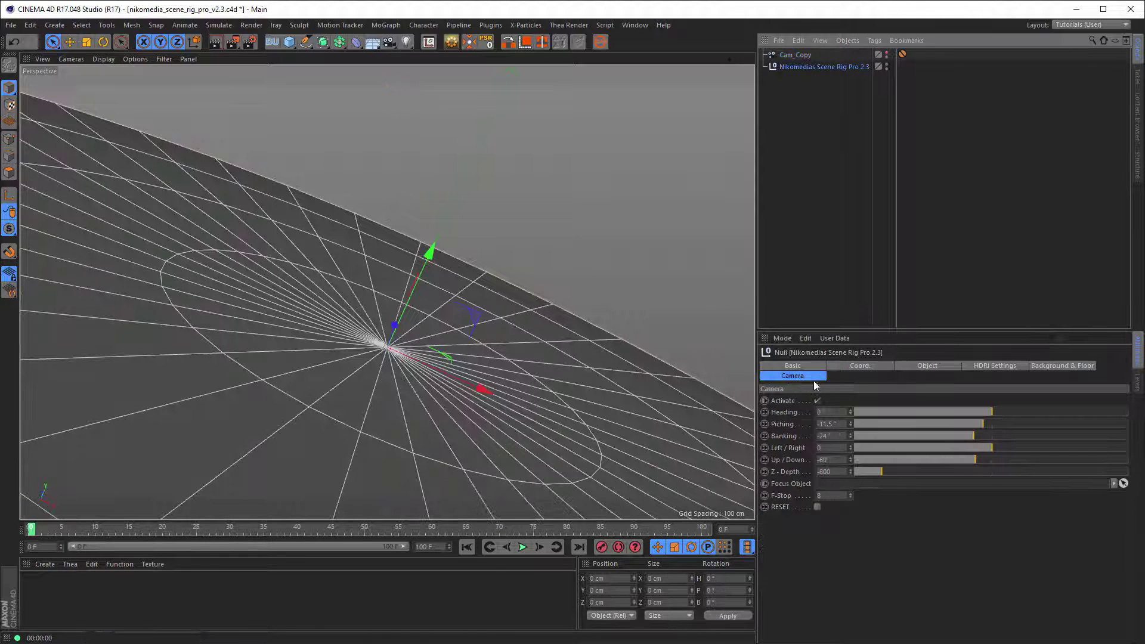
# Step: Deactivate the rig's camera, look through the Cam_Copy camera, and reactivate the rig's camera
pyautogui.click(818, 401)
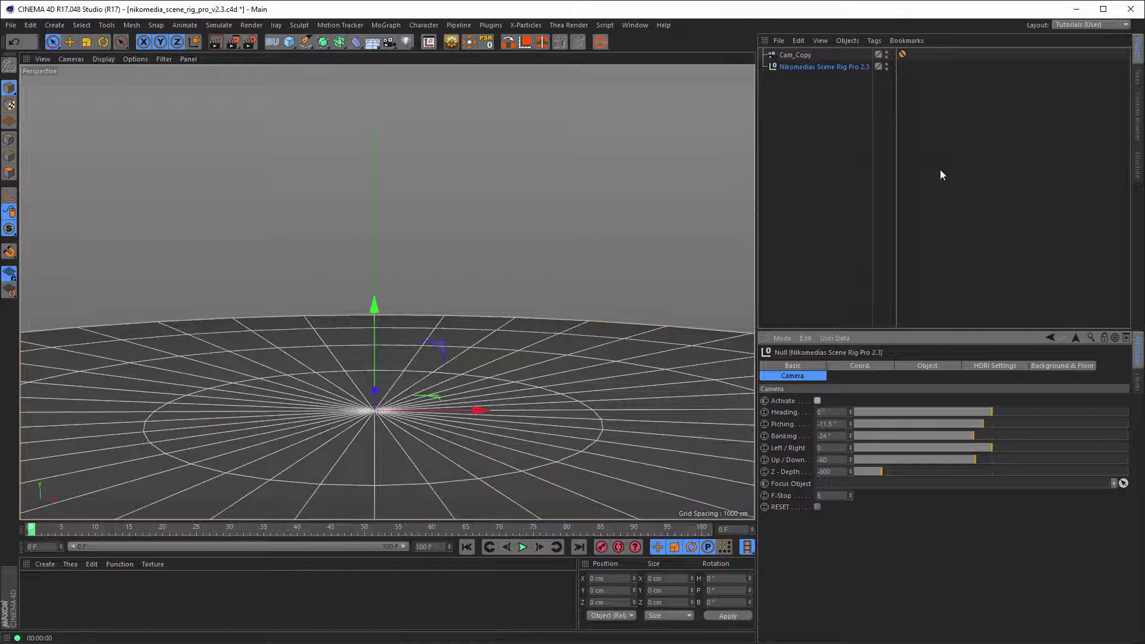
pyautogui.click(892, 54)
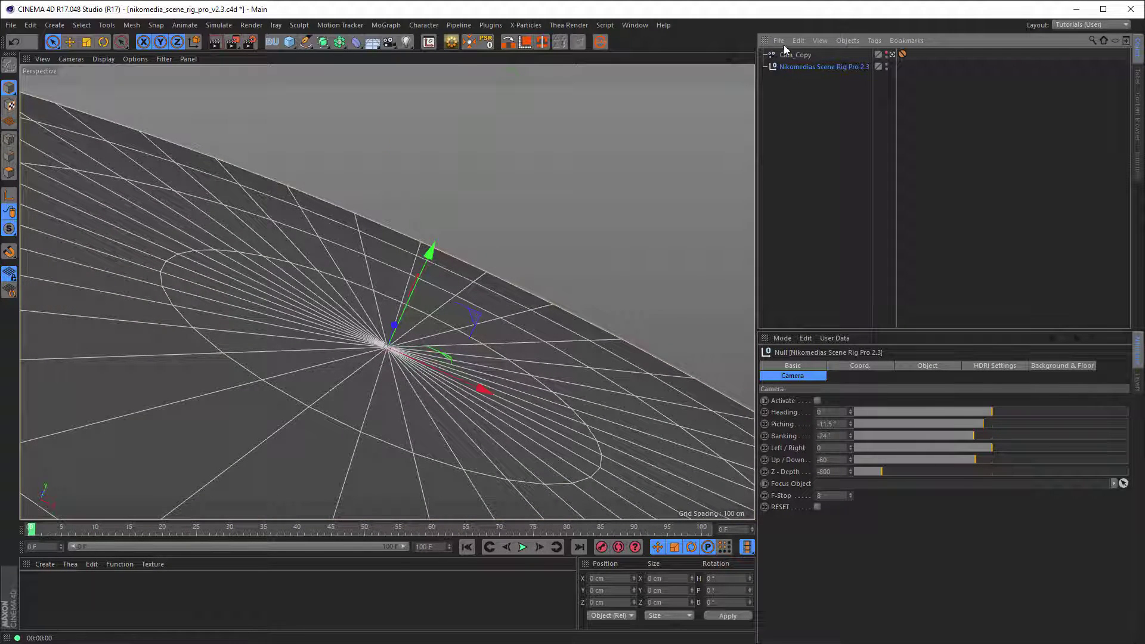
pyautogui.click(818, 400)
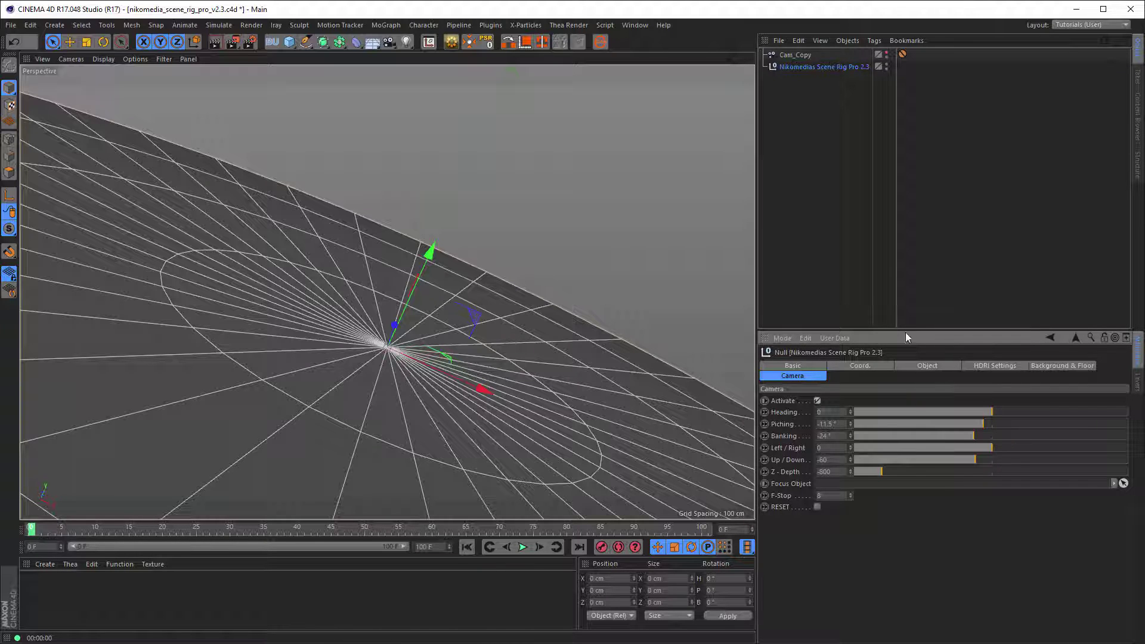
# Step: Rename the camera copy as Cam_Copy 01
pyautogui.click(800, 53)
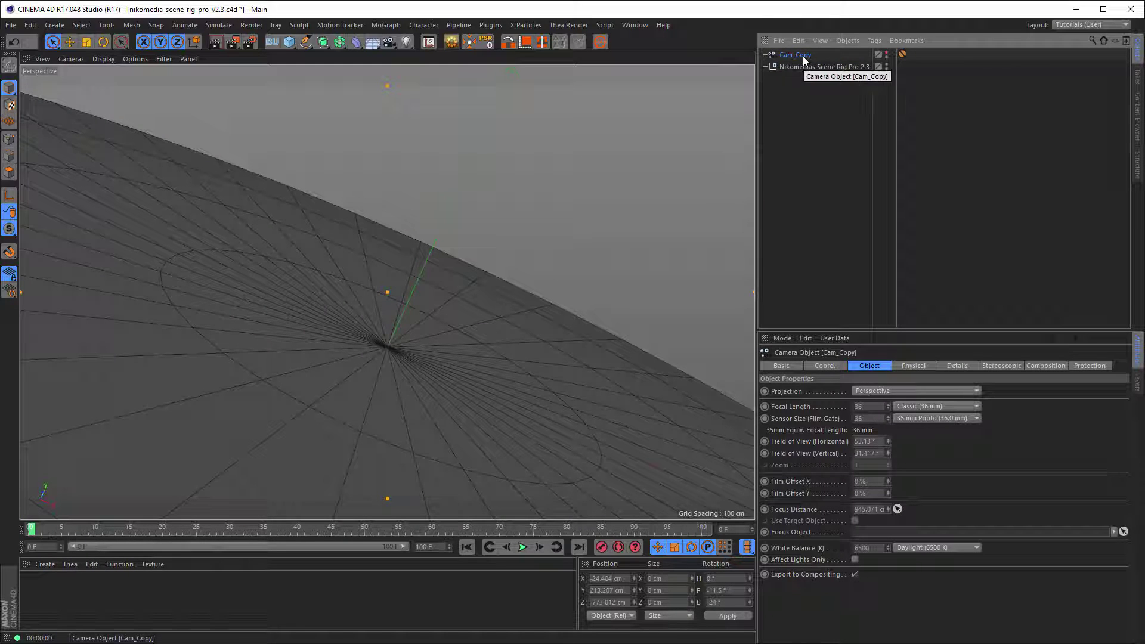
pyautogui.doubleClick(800, 55)
pyautogui.press('End')
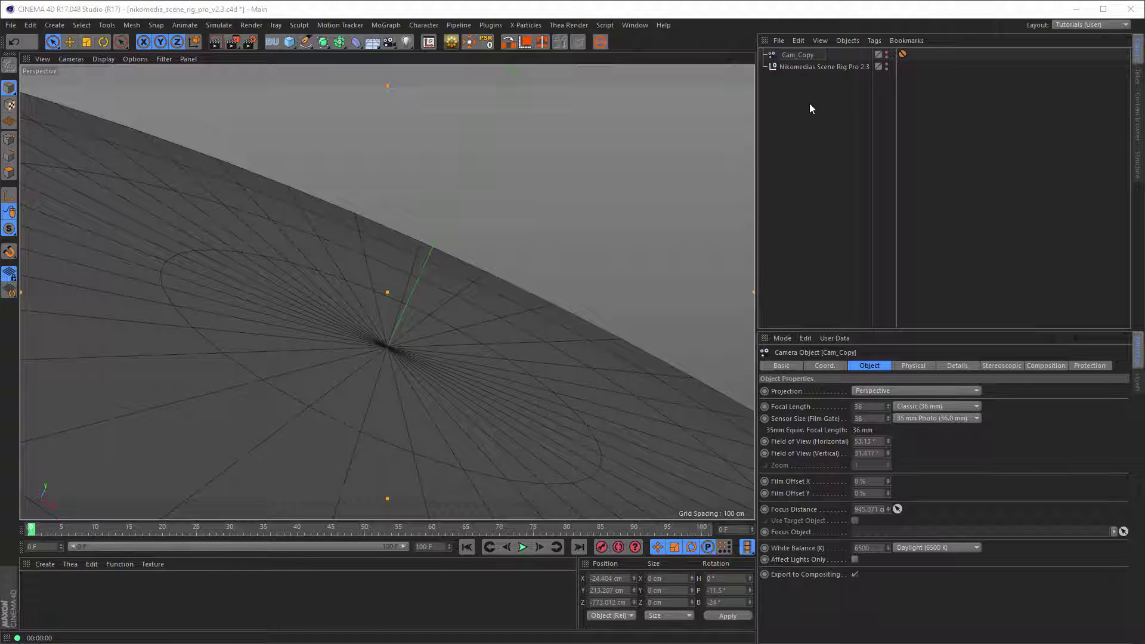
pyautogui.write('01')
pyautogui.press('Return')
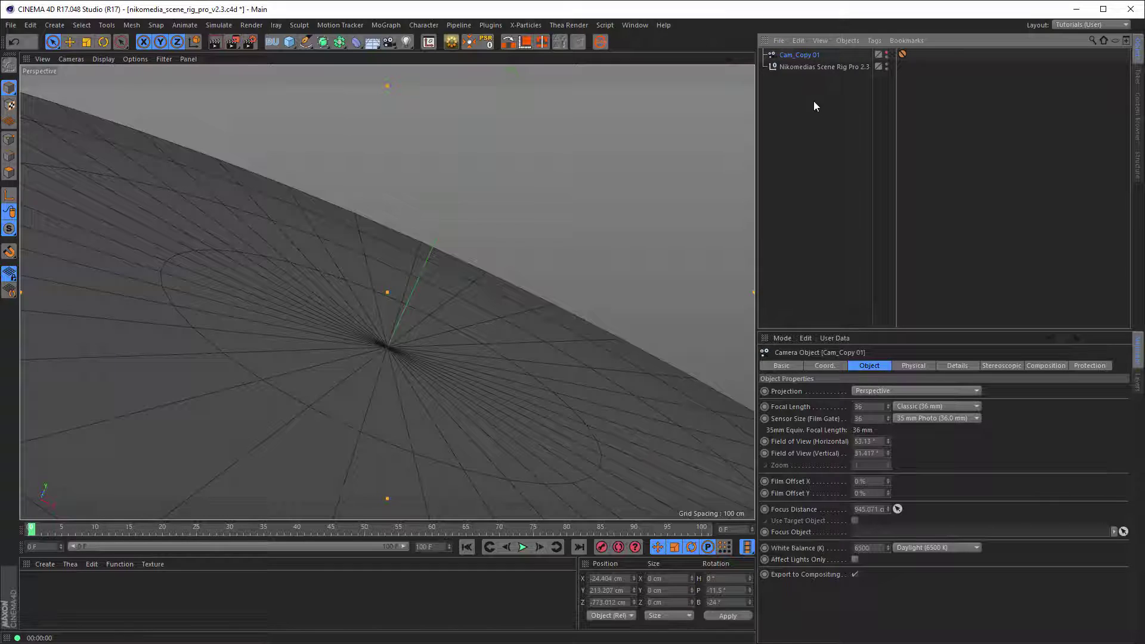
# Step: Set the scene rig camera's banking to 23.5° and copy the camera at this view as Cam_Copy 02
pyautogui.click(814, 68)
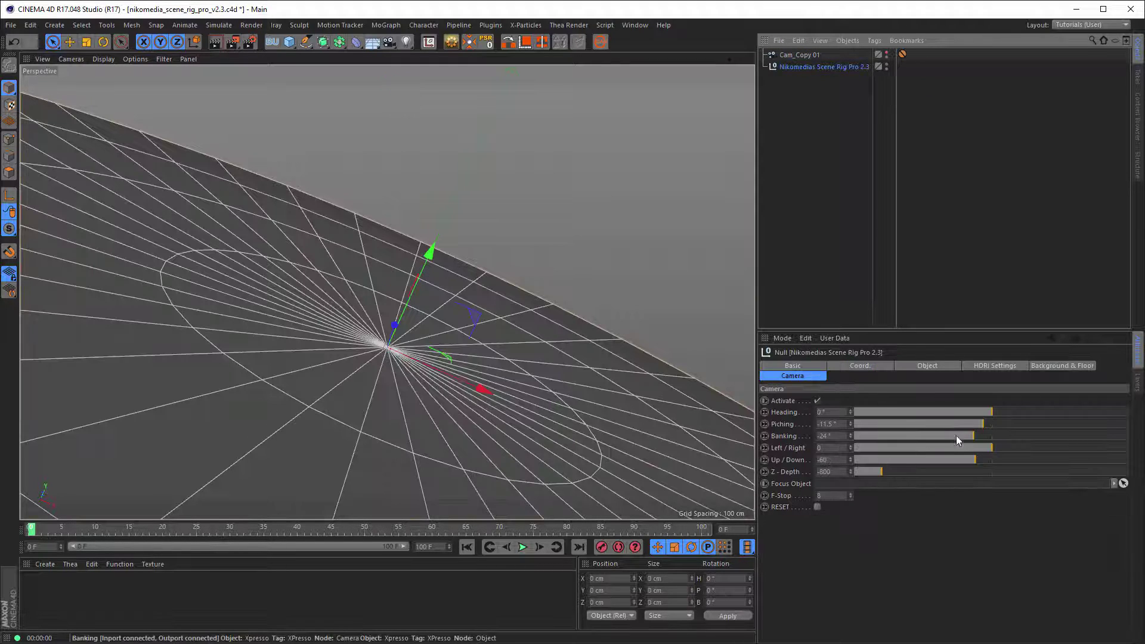
pyautogui.moveTo(970, 435); pyautogui.dragTo(1010, 436)
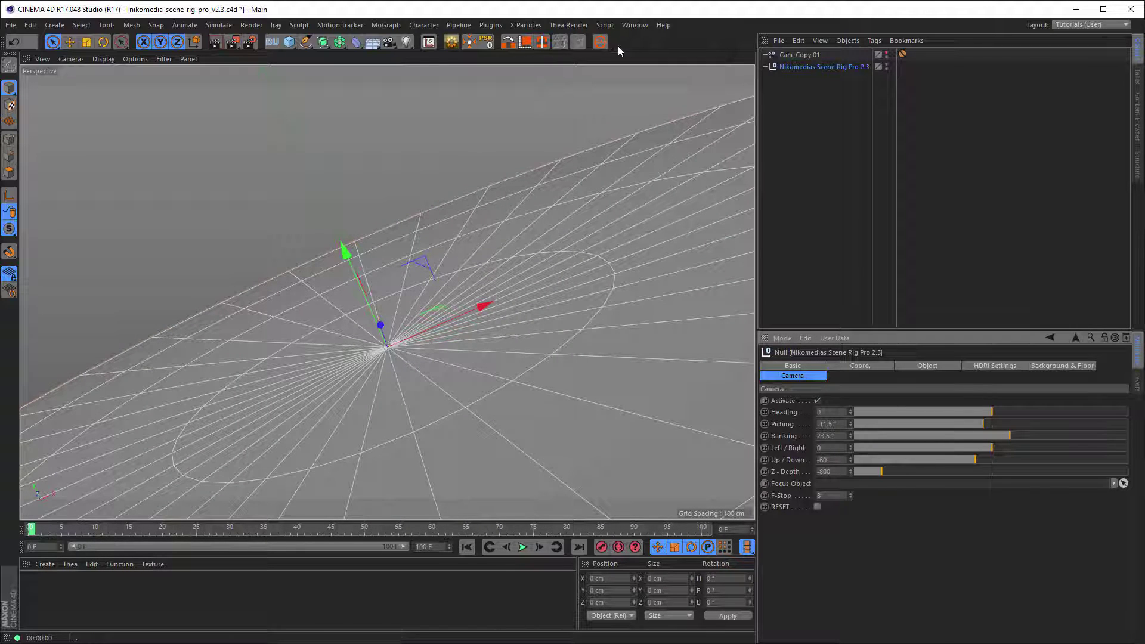
pyautogui.click(600, 42)
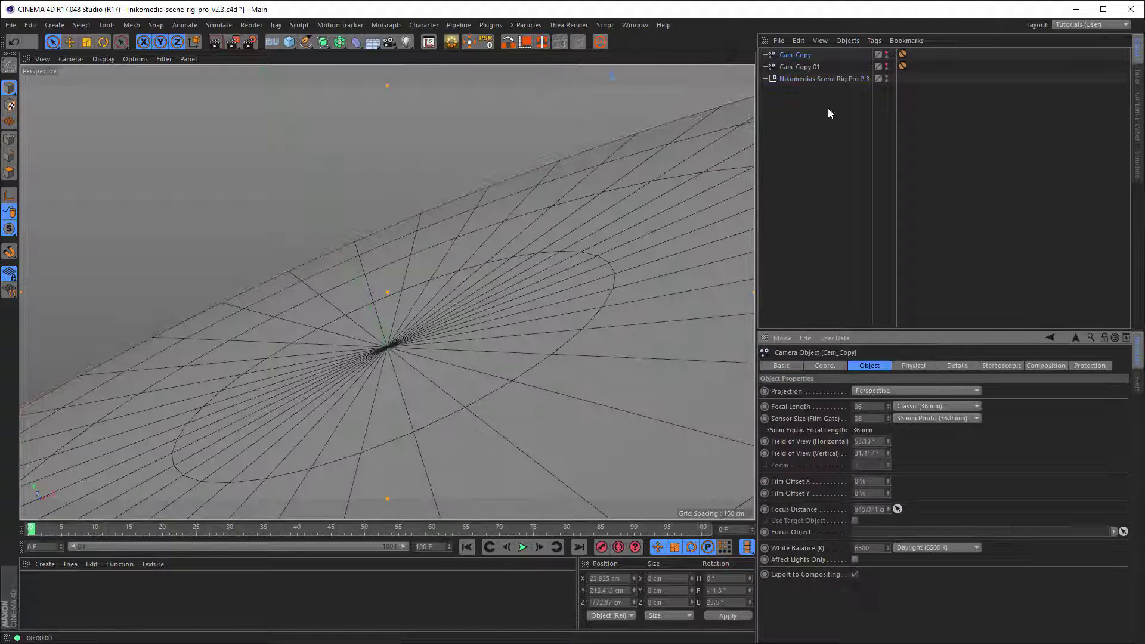
pyautogui.doubleClick(804, 55)
pyautogui.write('Cam_Copy 02')
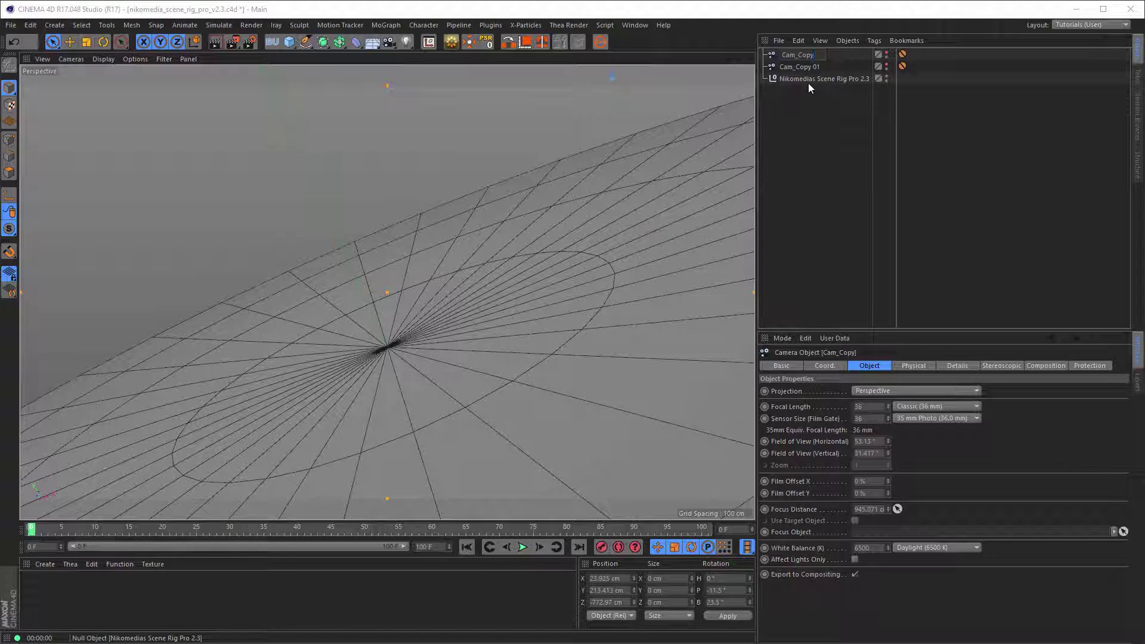
pyautogui.press('Return')
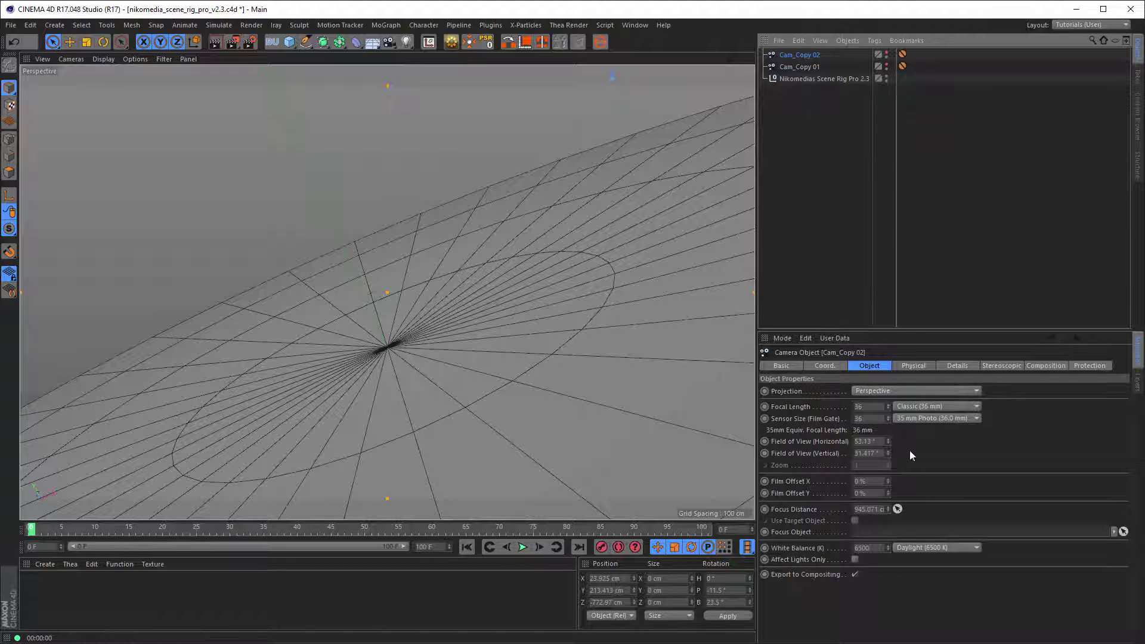
# Step: Set the scene rig camera's banking to 0° and its pitching to -1.5°
pyautogui.click(817, 78)
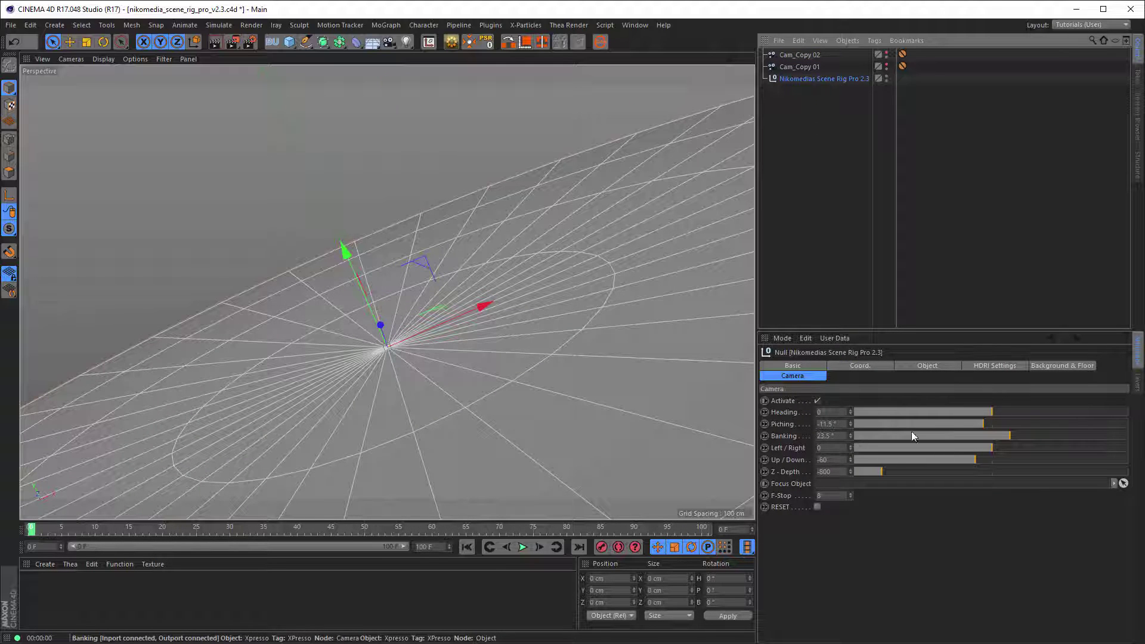
pyautogui.moveTo(998, 435); pyautogui.dragTo(992, 436)
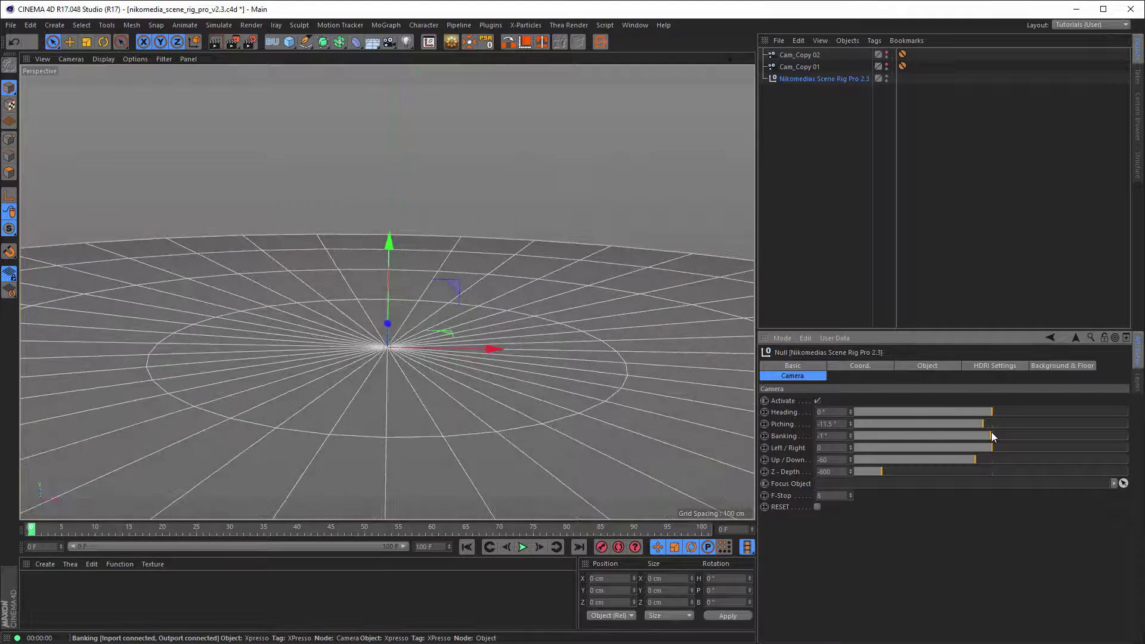
pyautogui.click(851, 433)
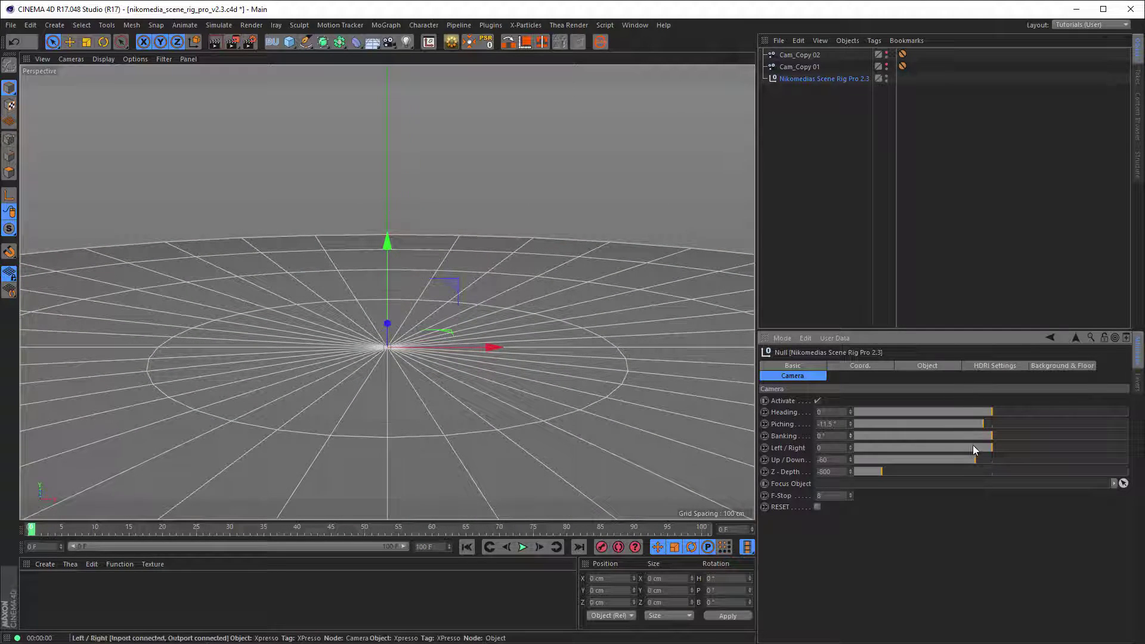
pyautogui.moveTo(986, 421); pyautogui.dragTo(990, 423)
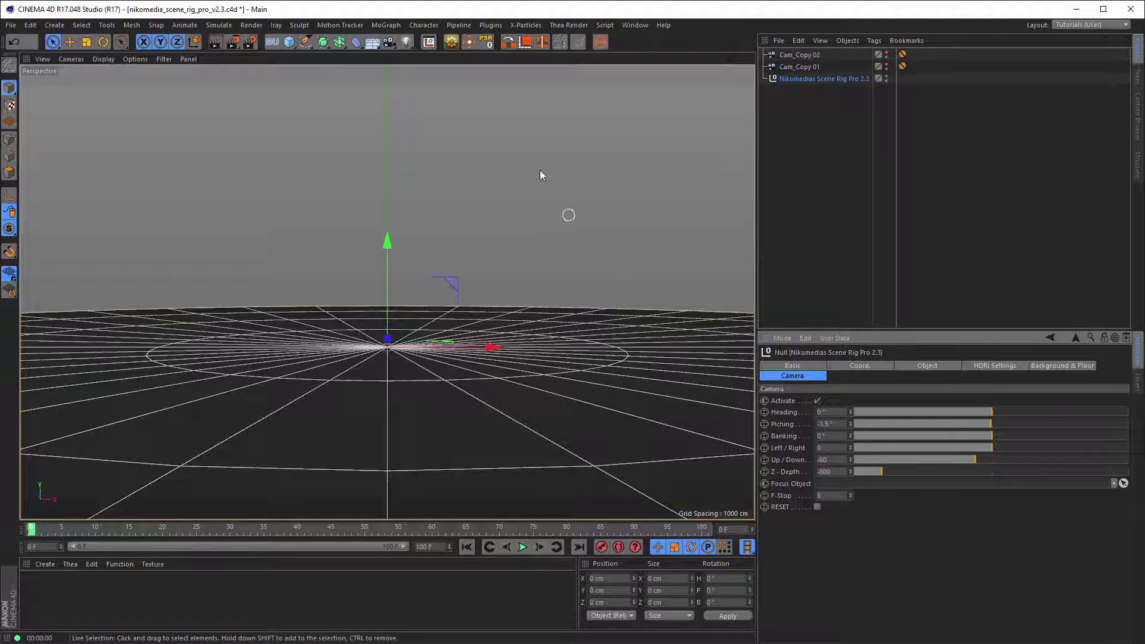
# Step: Copy the rig's camera at the current view and rename the copy as Cam_Copy 03
pyautogui.click(600, 42)
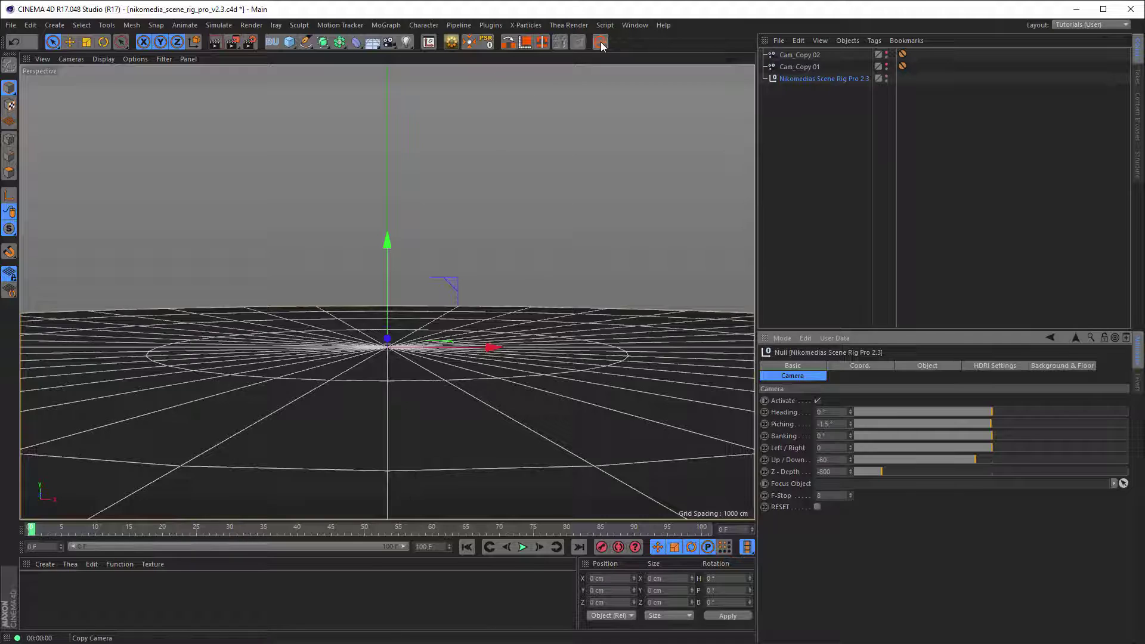
pyautogui.doubleClick(802, 55)
pyautogui.press('End')
pyautogui.write('03')
pyautogui.press('Return')
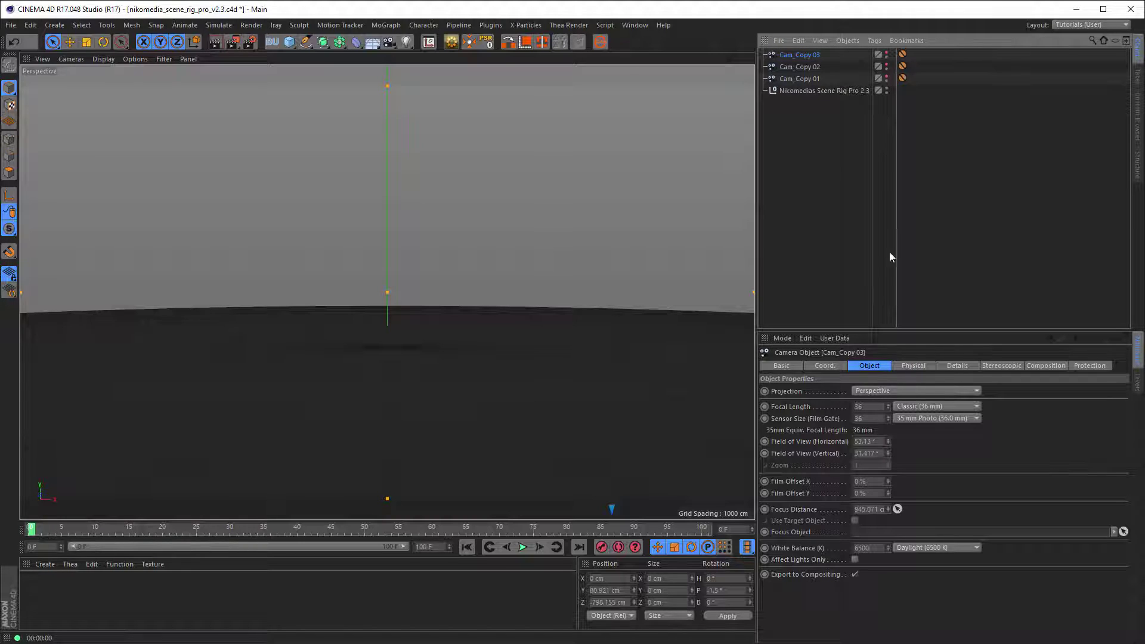
# Step: Deactivate the rig's camera and look through Cam_Copy 03, Cam_Copy 02 and Cam_Copy 01 in turn
pyautogui.click(837, 91)
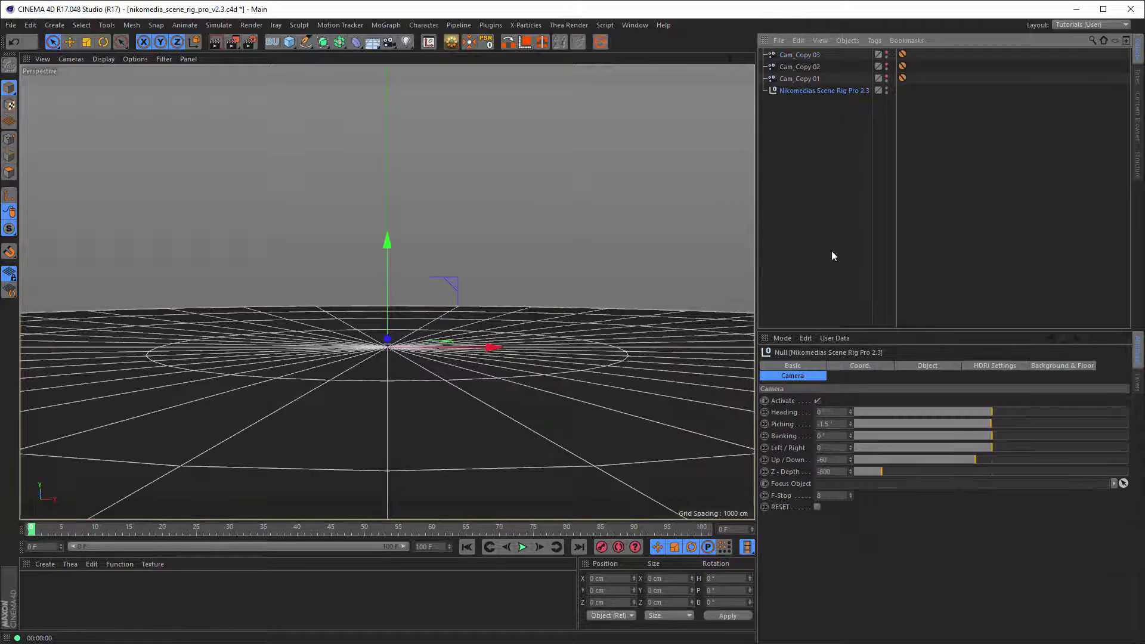
pyautogui.click(817, 401)
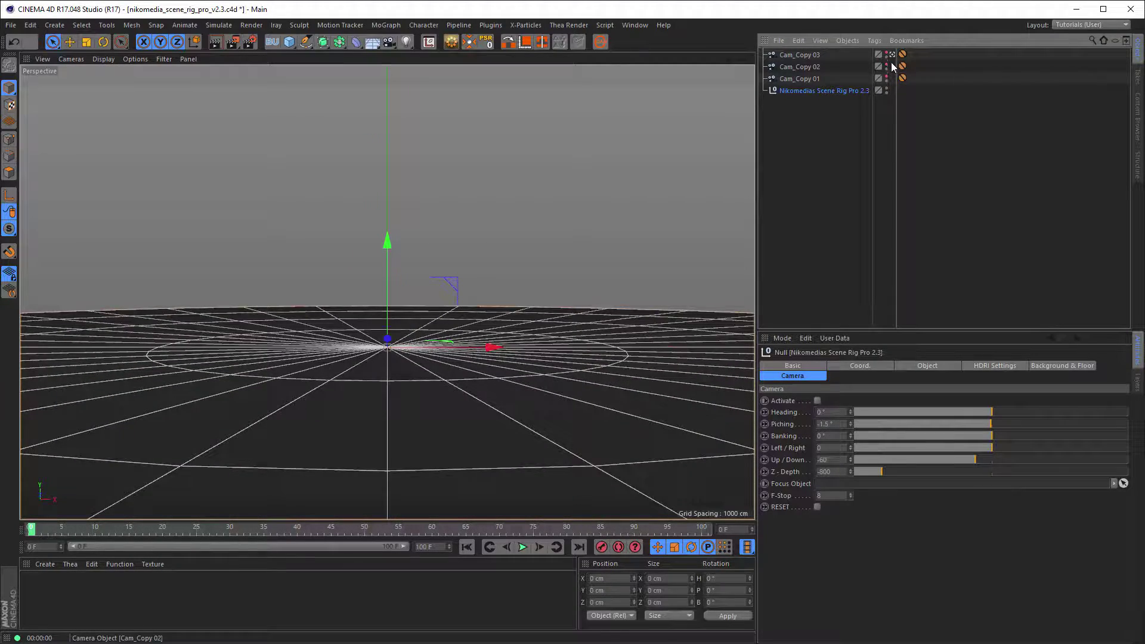
pyautogui.click(892, 66)
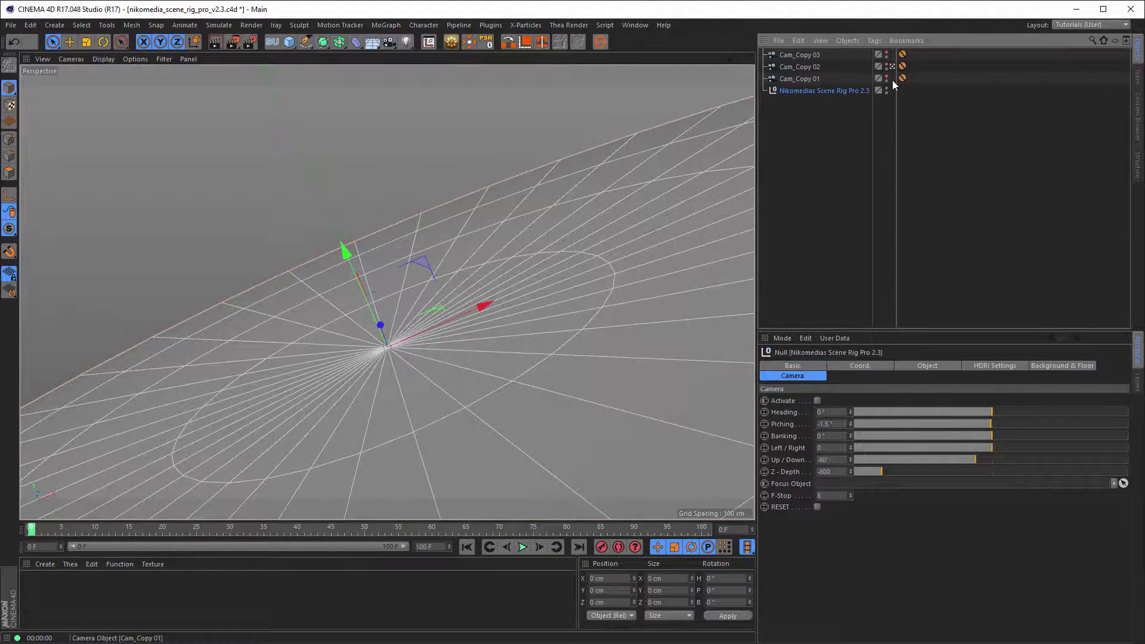
pyautogui.click(892, 79)
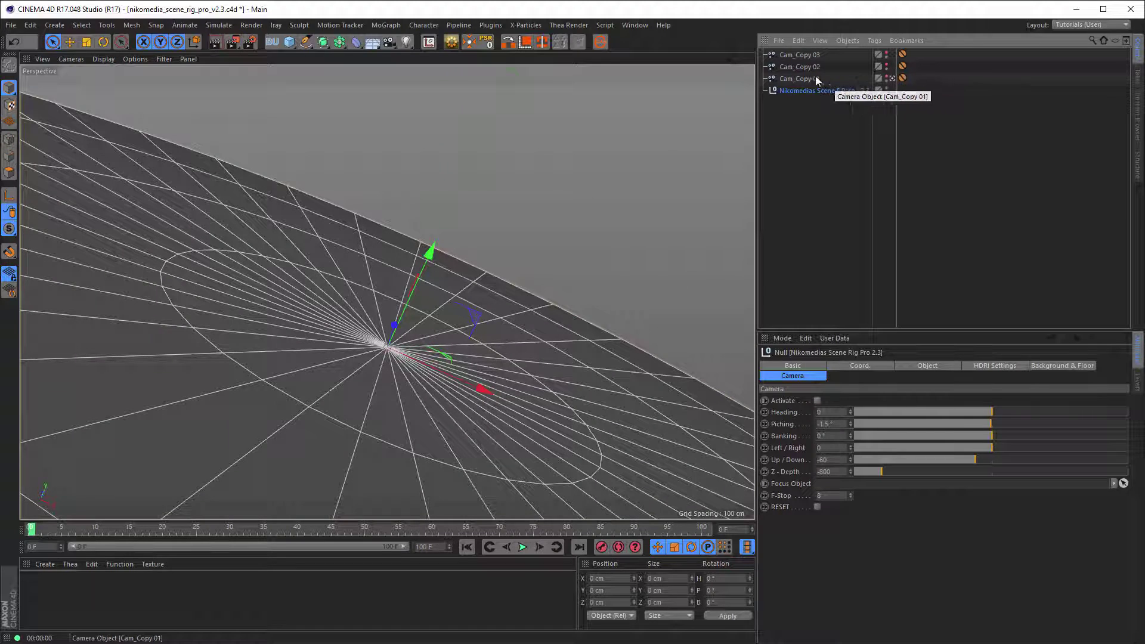
# Step: Create a Camera Morph setup from the three camera copies and look through its morph camera
pyautogui.click(803, 80)
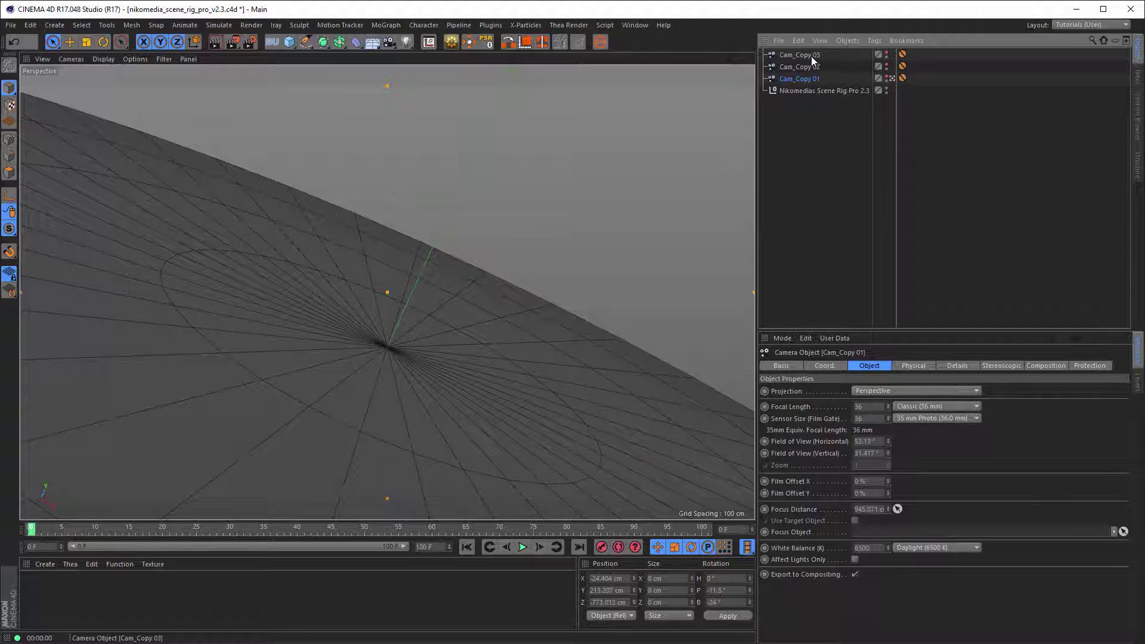
pyautogui.click(388, 42)
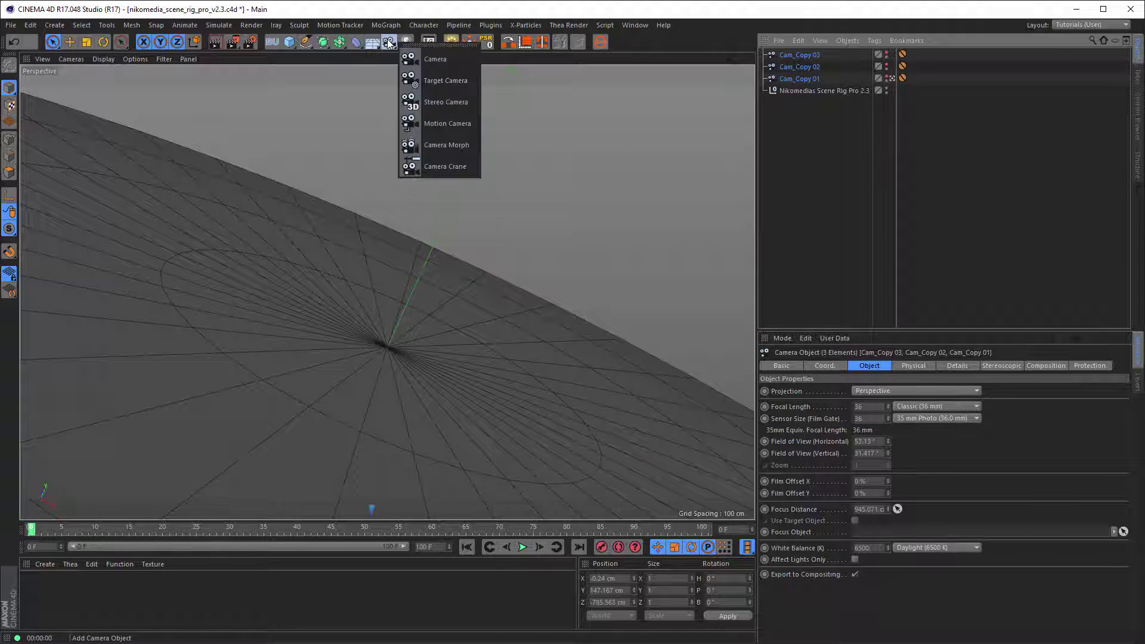
pyautogui.click(448, 146)
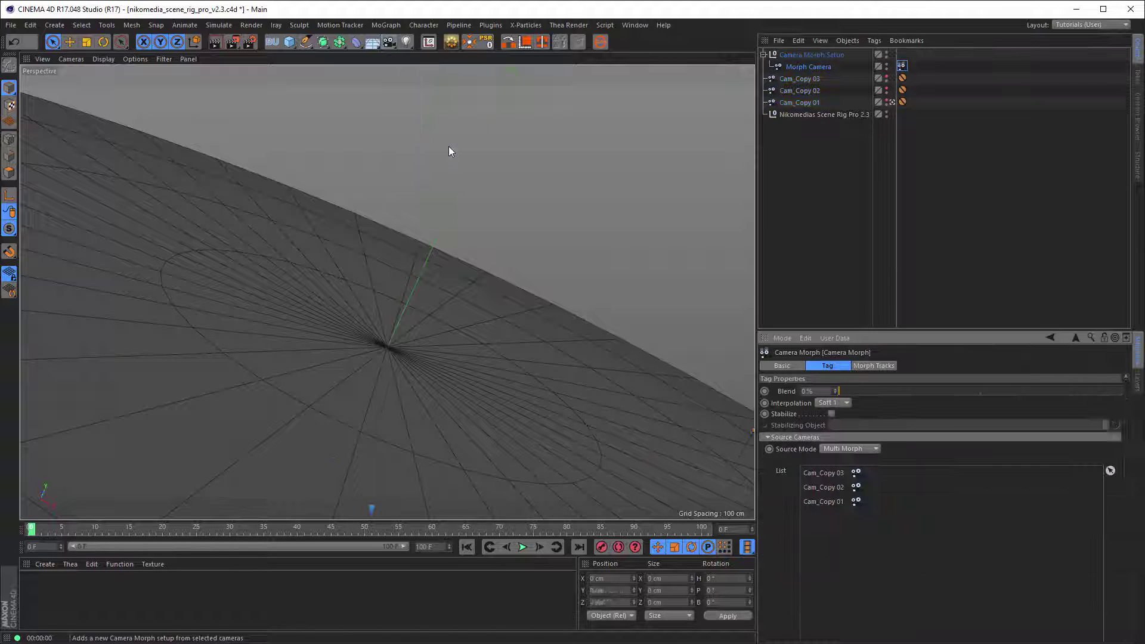
pyautogui.click(893, 66)
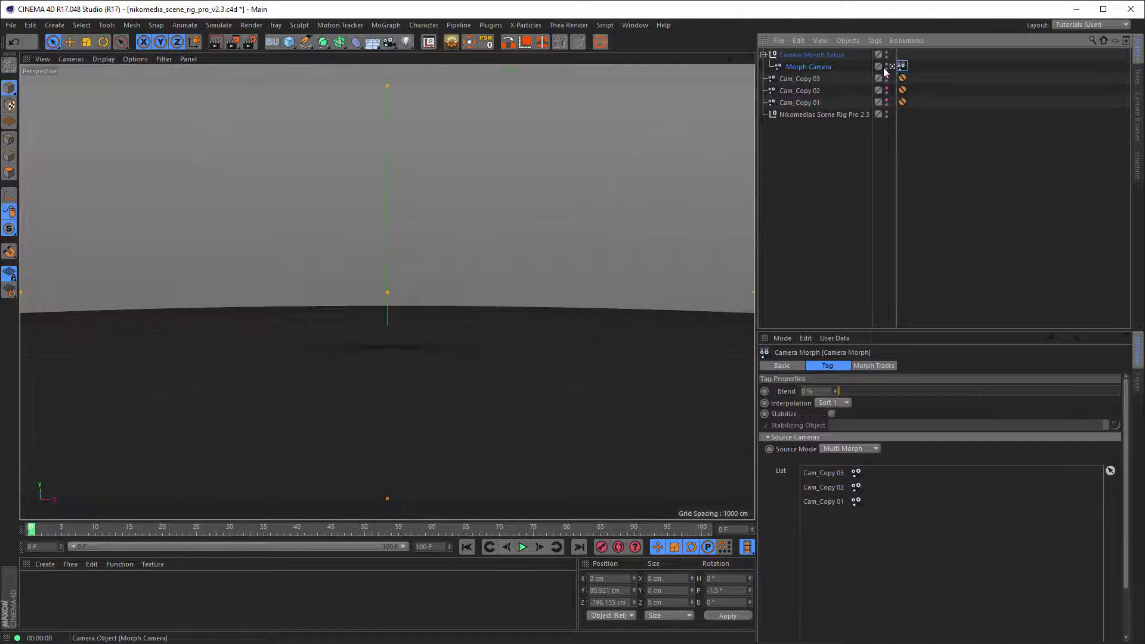
# Step: Set the morph camera's interpolation to Soft 2, trying blend values of about 67 % and 0 %
pyautogui.click(795, 66)
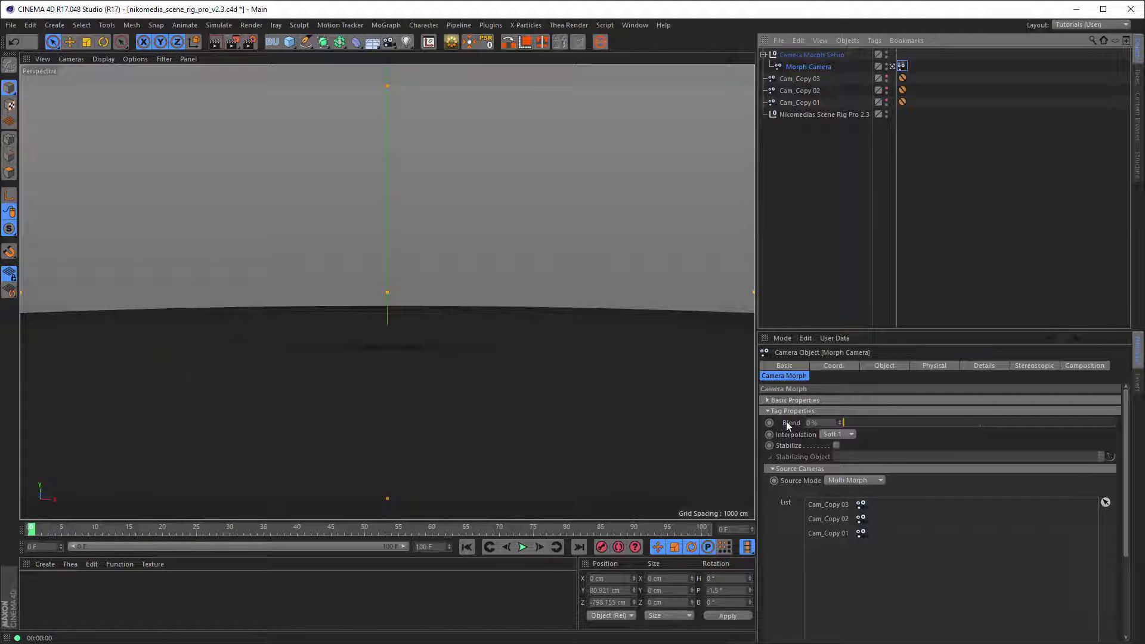
pyautogui.moveTo(847, 420); pyautogui.dragTo(1027, 443)
pyautogui.click(843, 434)
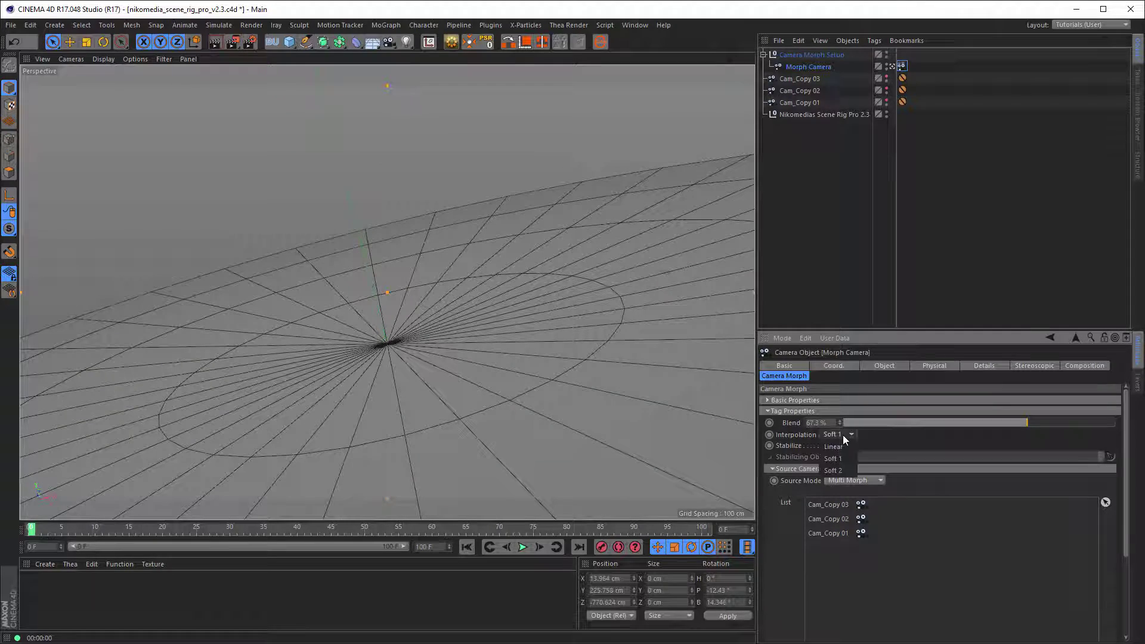
pyautogui.click(838, 471)
pyautogui.moveTo(1006, 425); pyautogui.dragTo(796, 425)
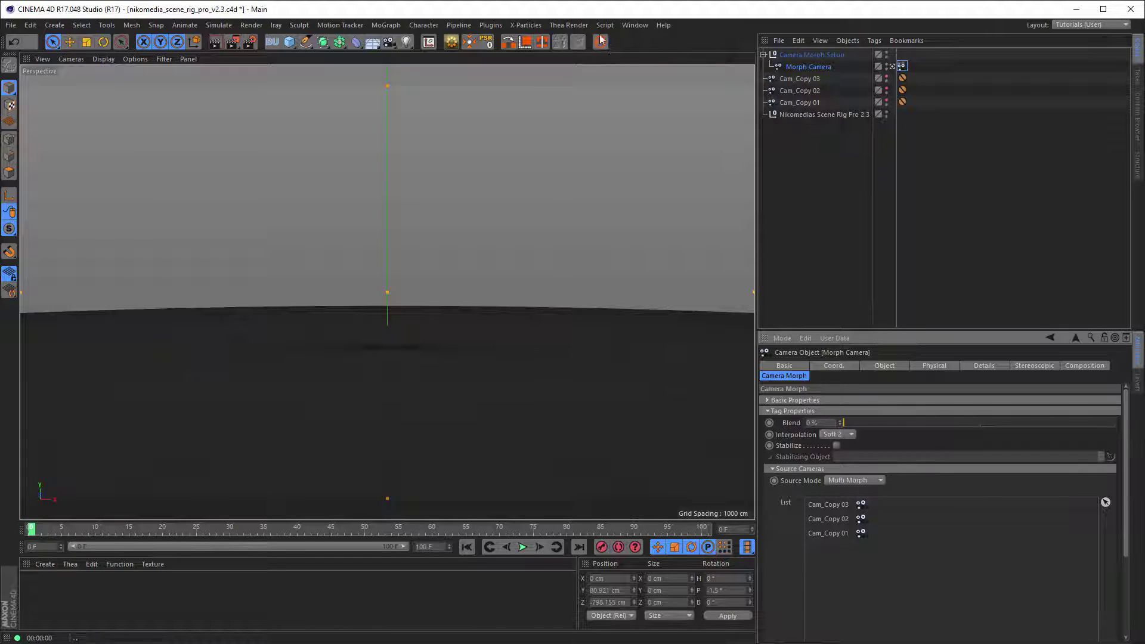
# Step: Delete the Camera Morph setup together with the three camera copies, leaving only the scene rig
pyautogui.click(805, 103)
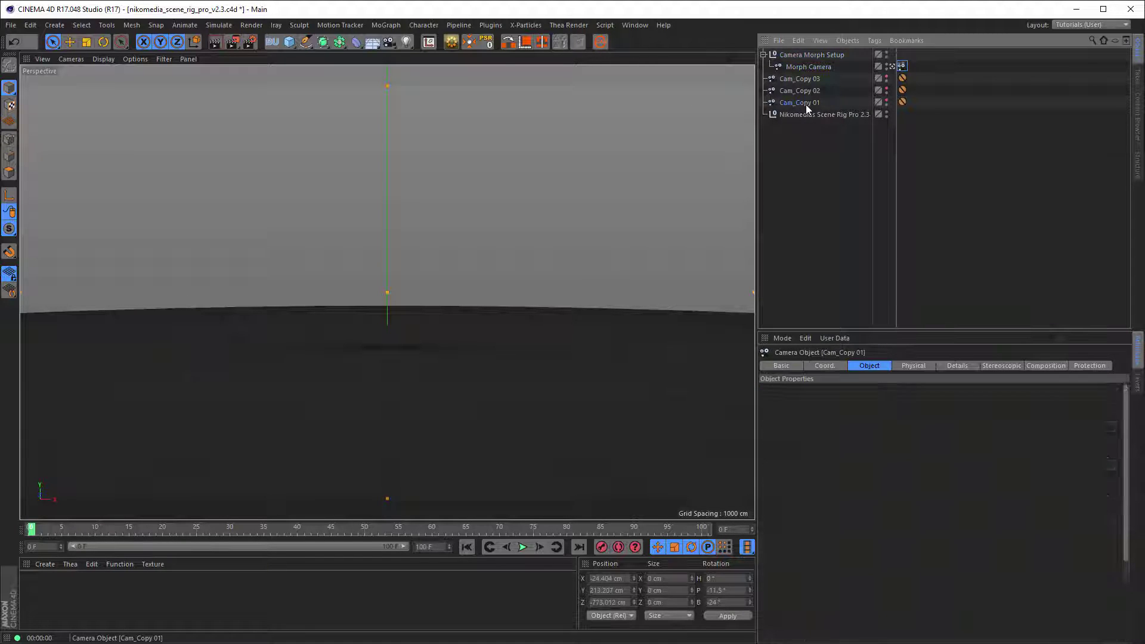
pyautogui.keyDown('shift'); pyautogui.click(818, 55); pyautogui.keyUp('shift')
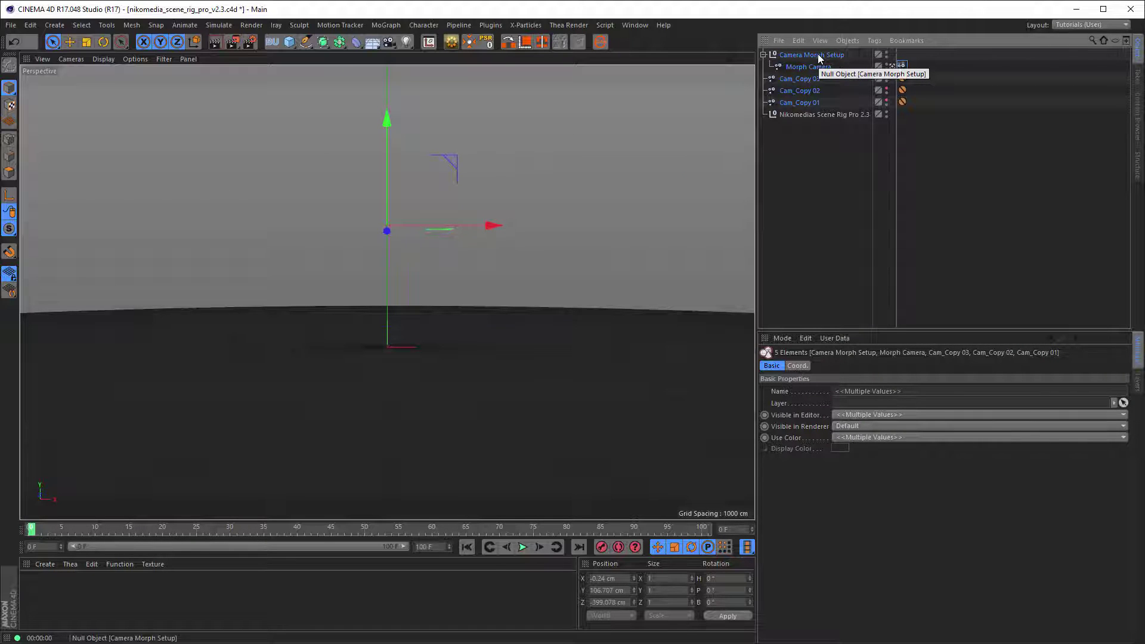
pyautogui.press('Delete')
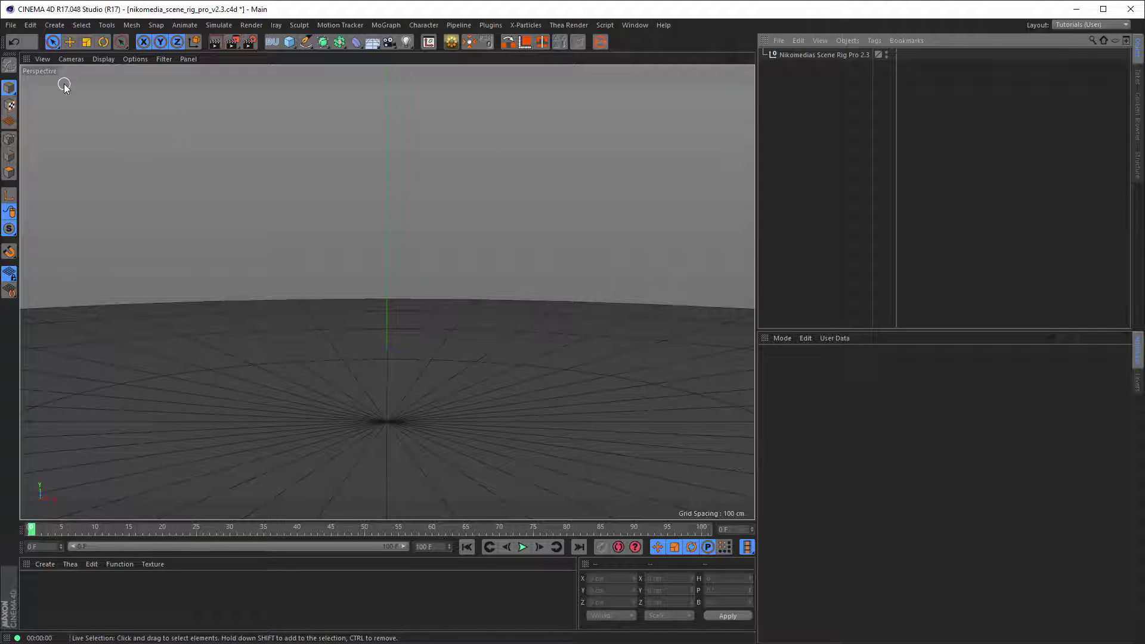
# Step: Open the preferences folder in the file explorer from the application's preferences
pyautogui.click(12, 27)
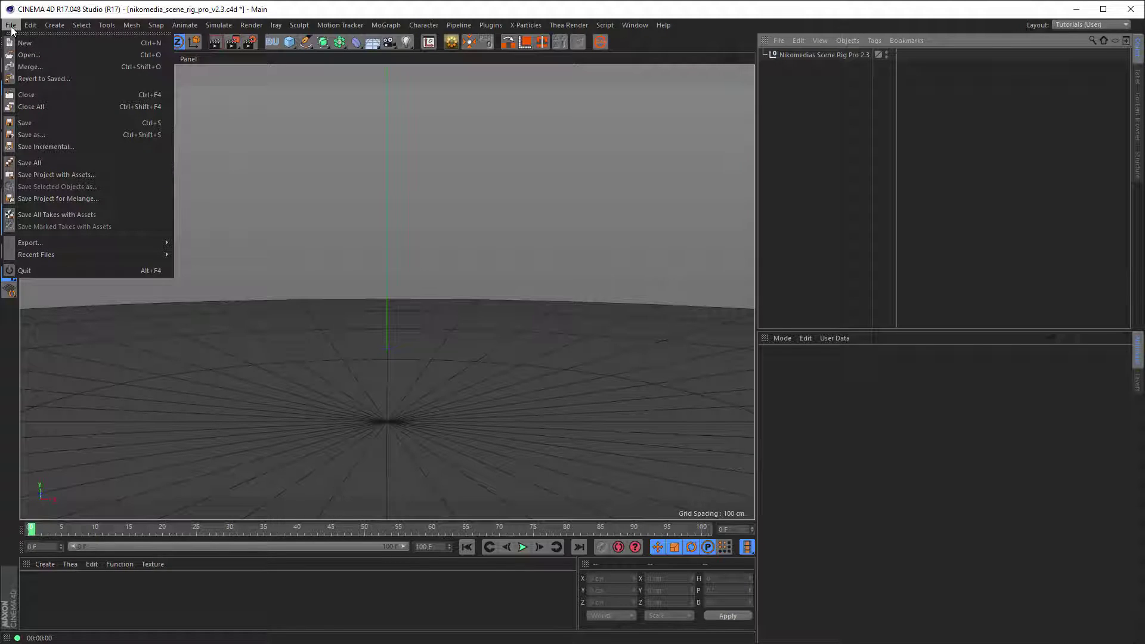
pyautogui.moveTo(30, 25)
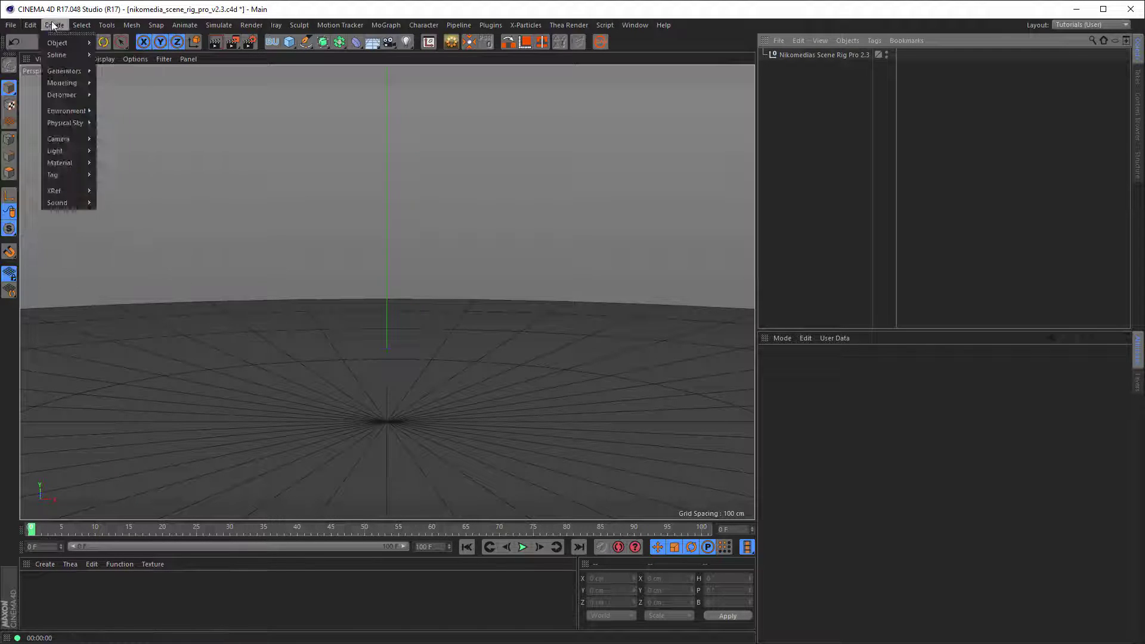
pyautogui.click(64, 215)
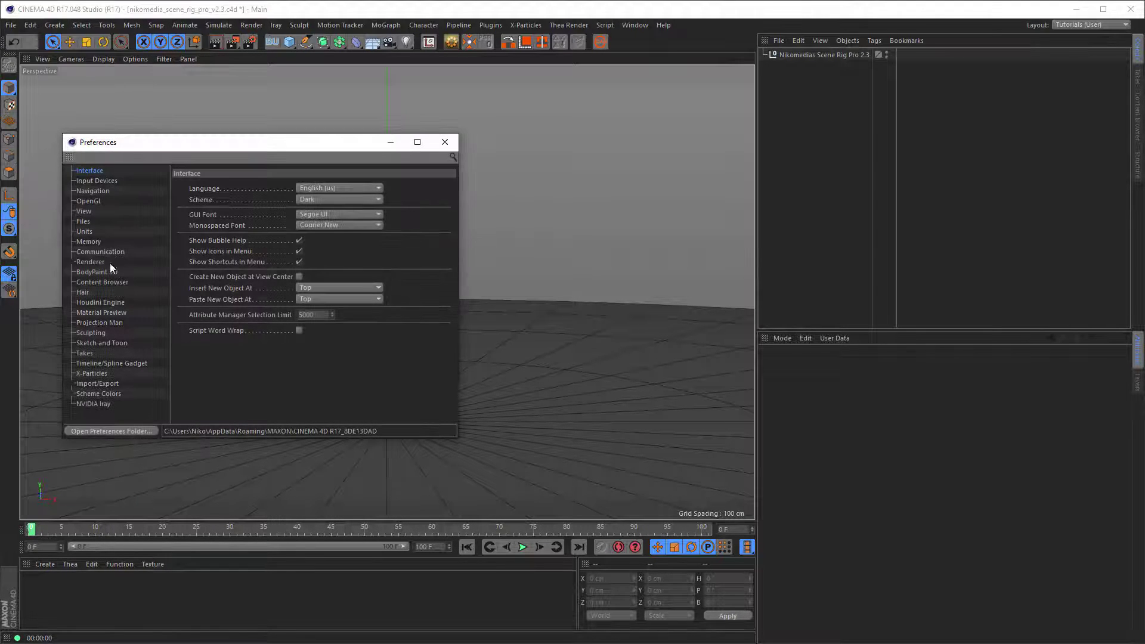
pyautogui.click(124, 431)
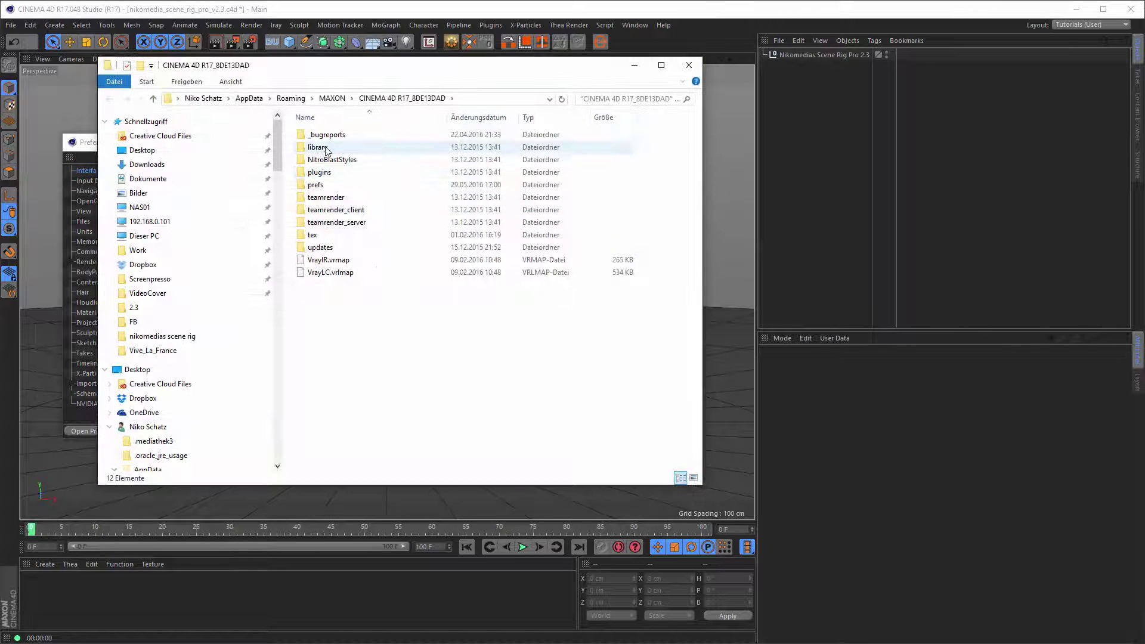
# Step: Examine the script files in the library\scripts subfolder and close the file explorer and the preferences
pyautogui.doubleClick(319, 148)
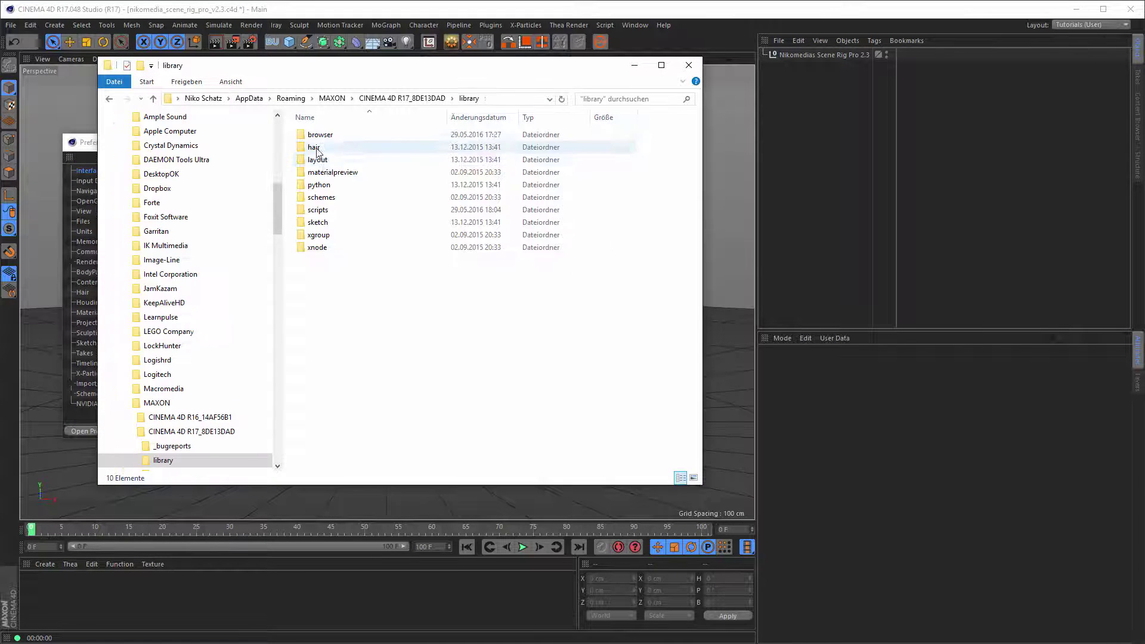
pyautogui.doubleClick(319, 210)
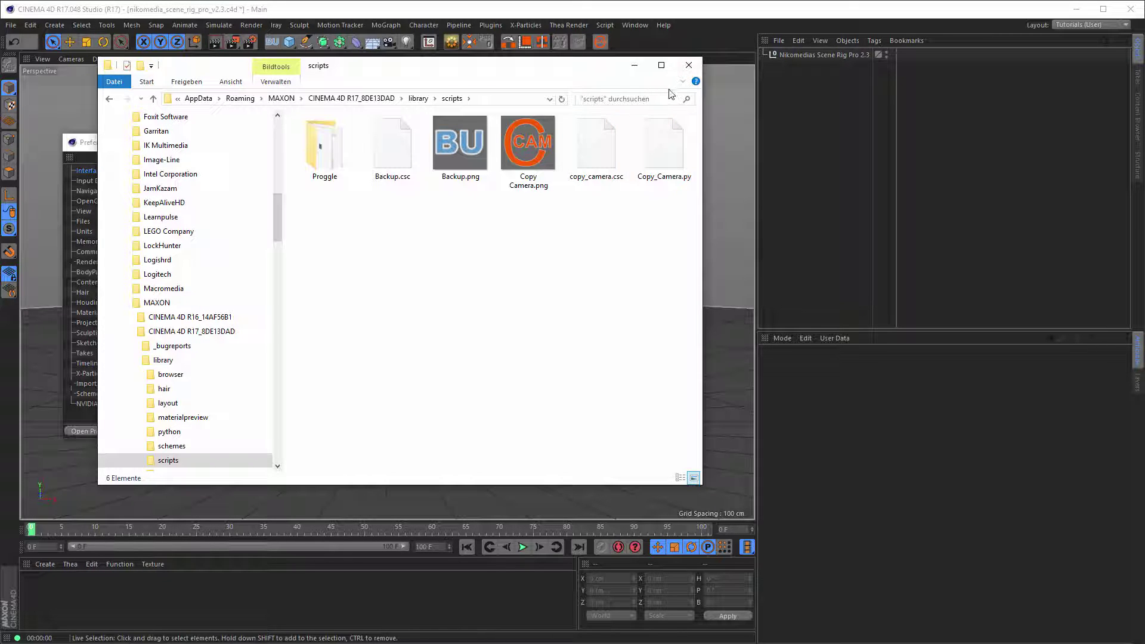
pyautogui.click(689, 64)
pyautogui.click(444, 143)
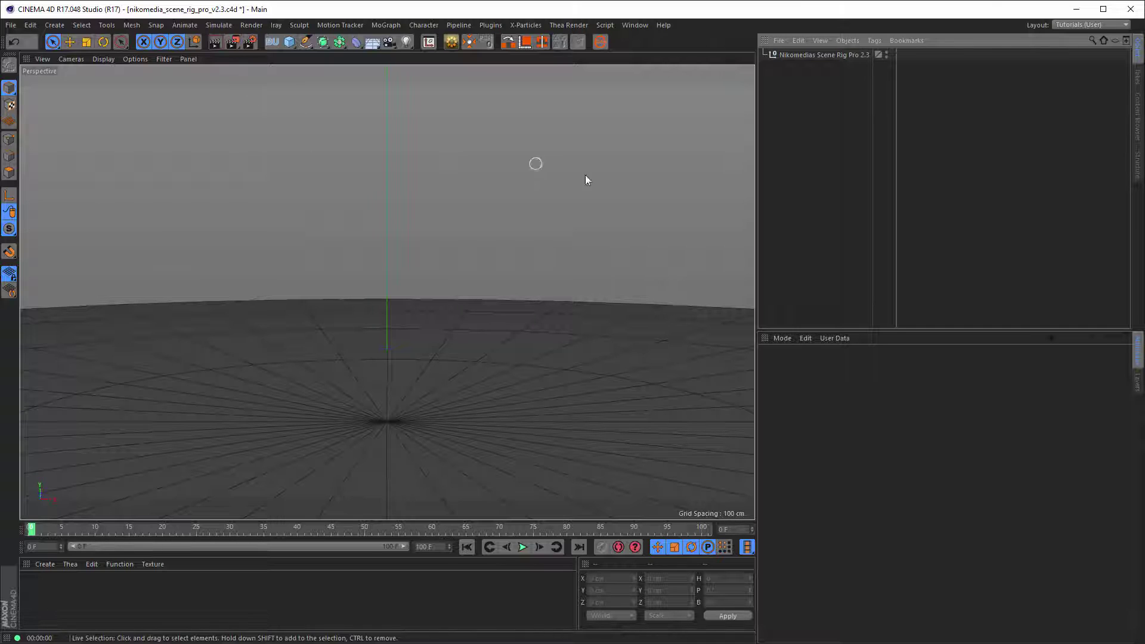
# Step: Look through the list of installed user scripts for the Copy Camera script
pyautogui.click(608, 26)
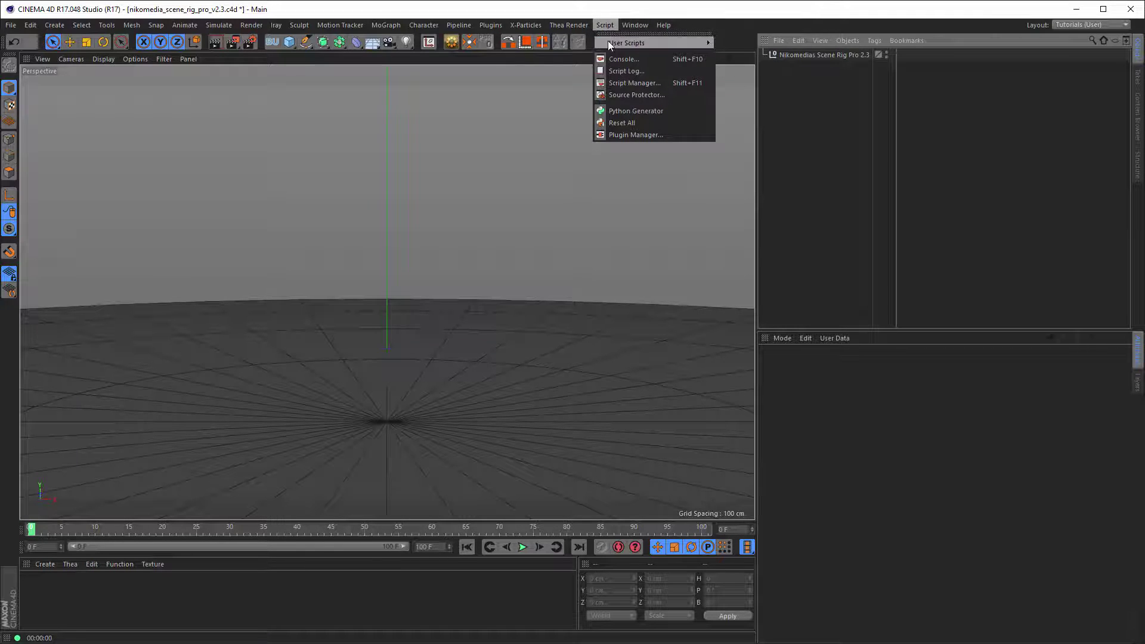
pyautogui.moveTo(611, 43)
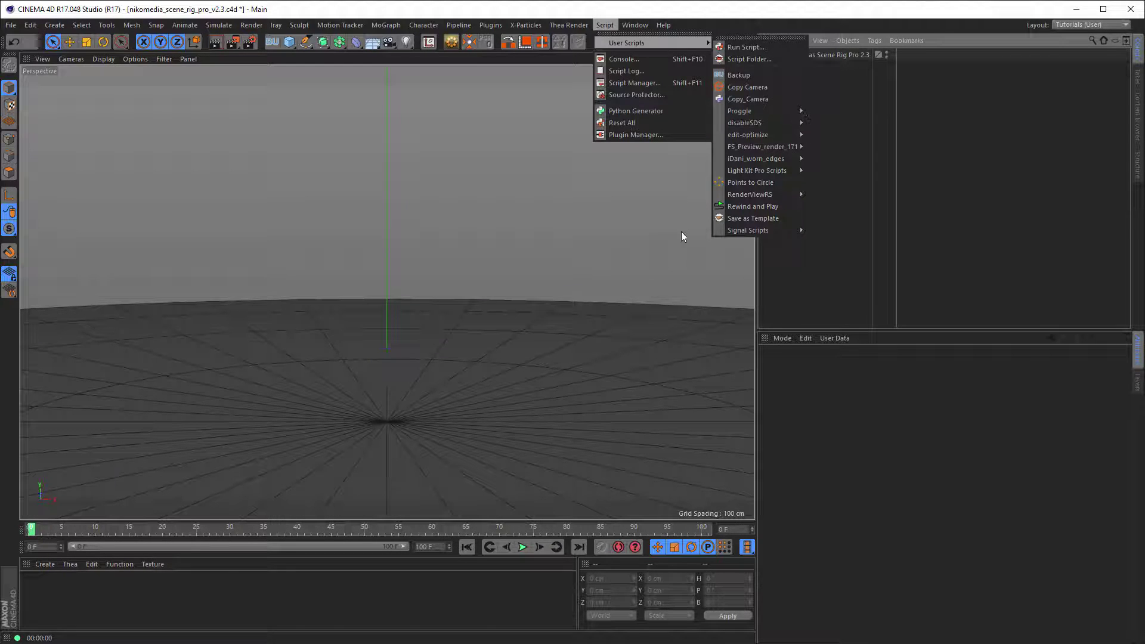
pyautogui.click(929, 40)
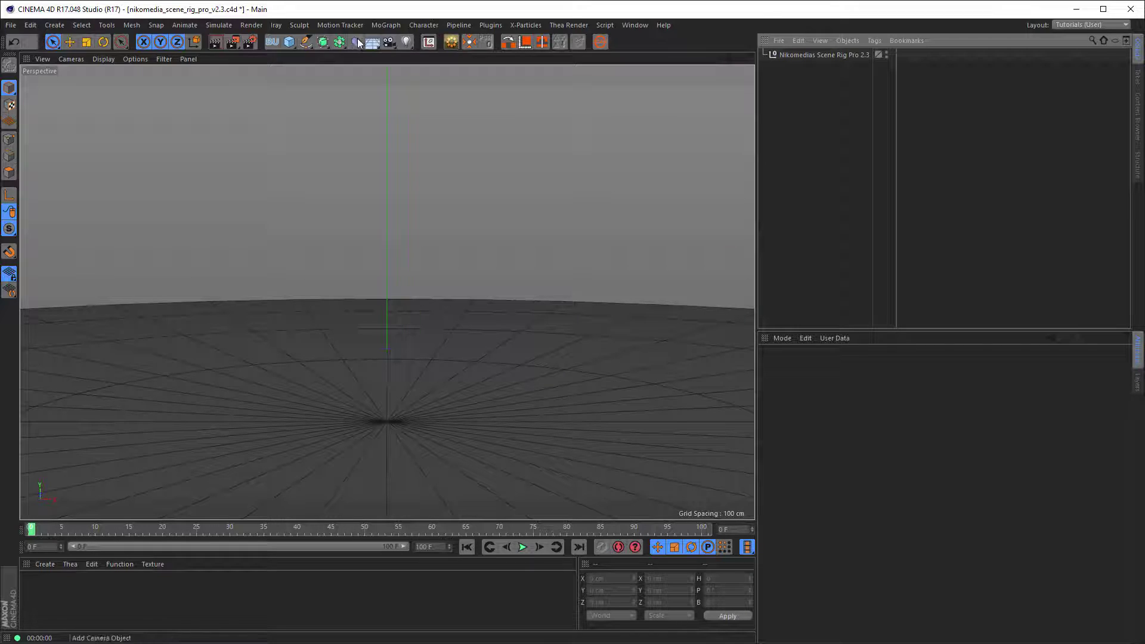
# Step: Customize the palettes by filtering the commands for "copy" and adding the Copy Camera command to the main icon palette beside the existing one
pyautogui.click(632, 25)
pyautogui.moveTo(632, 43)
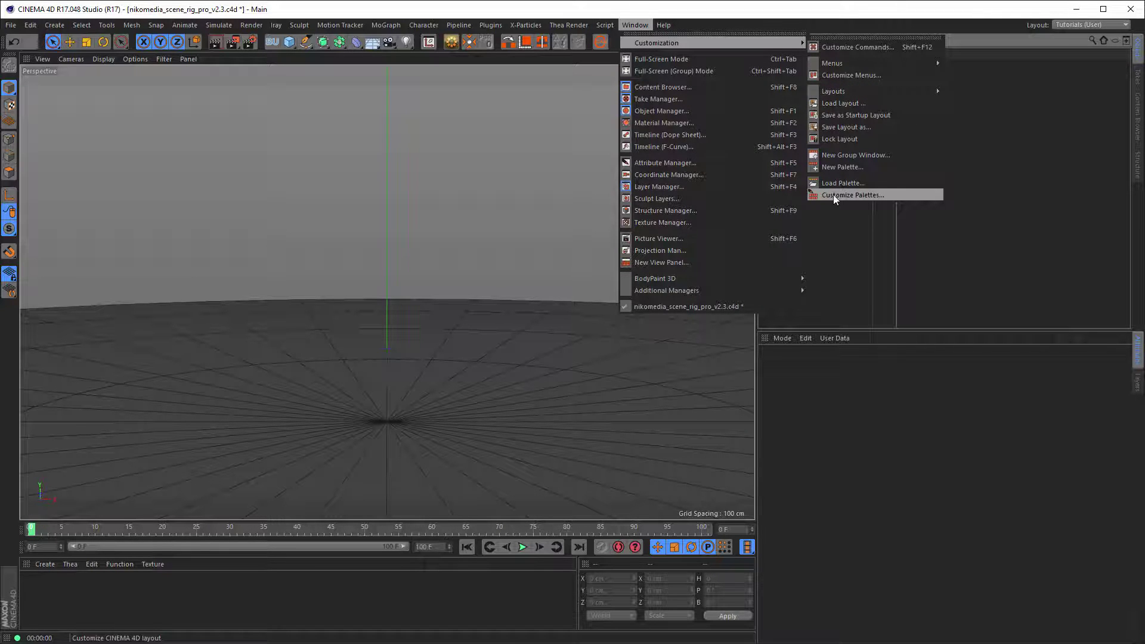
pyautogui.click(861, 194)
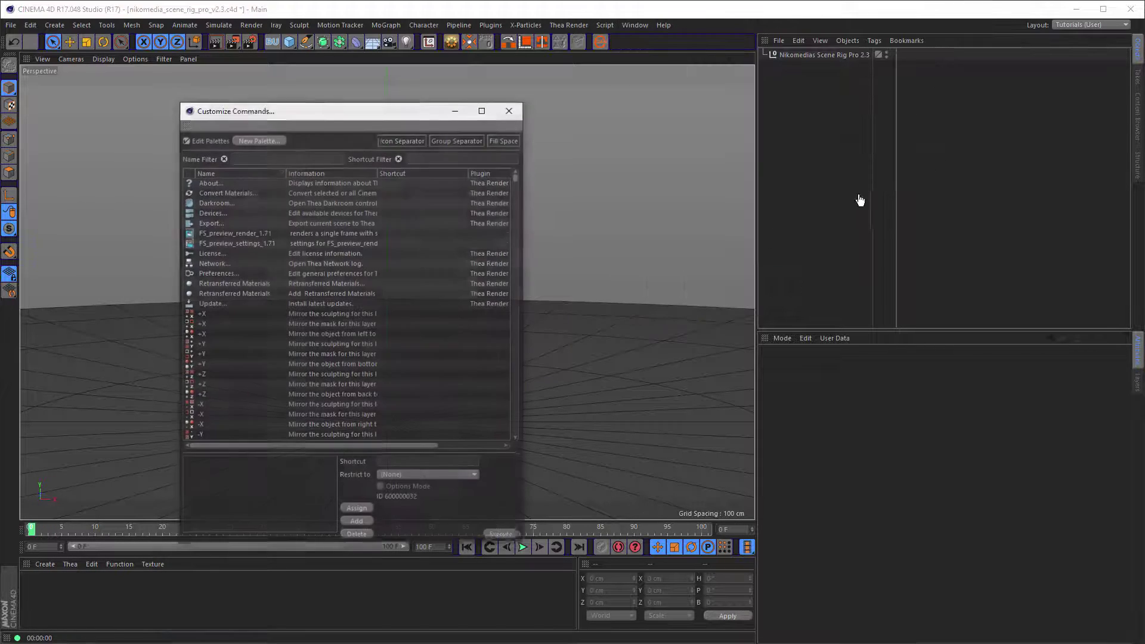
pyautogui.click(287, 159)
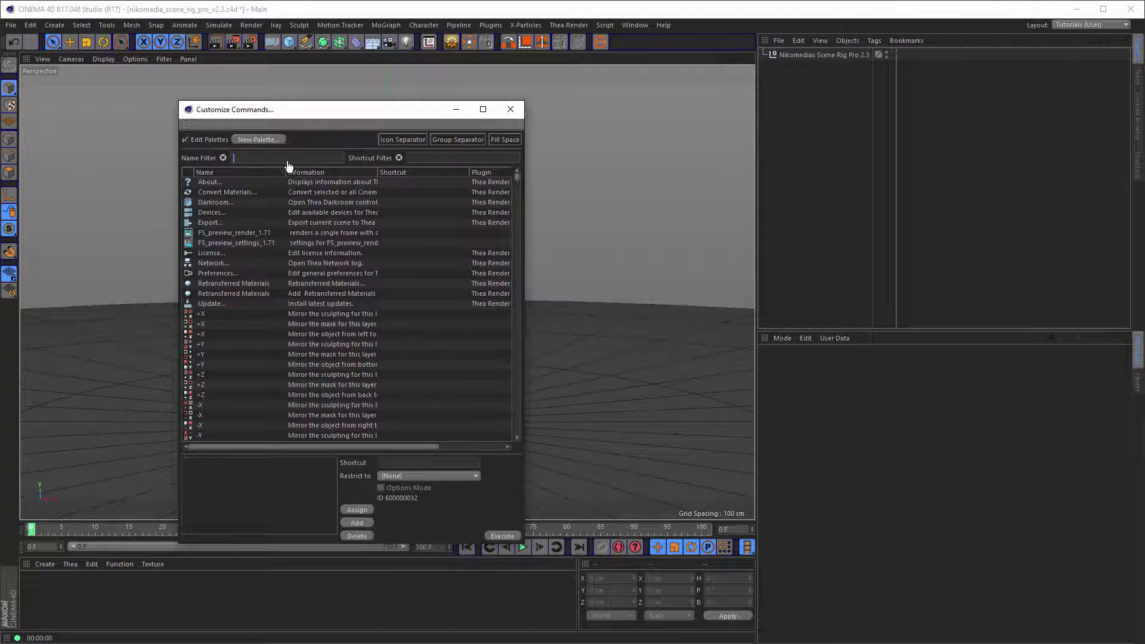
pyautogui.write('copy')
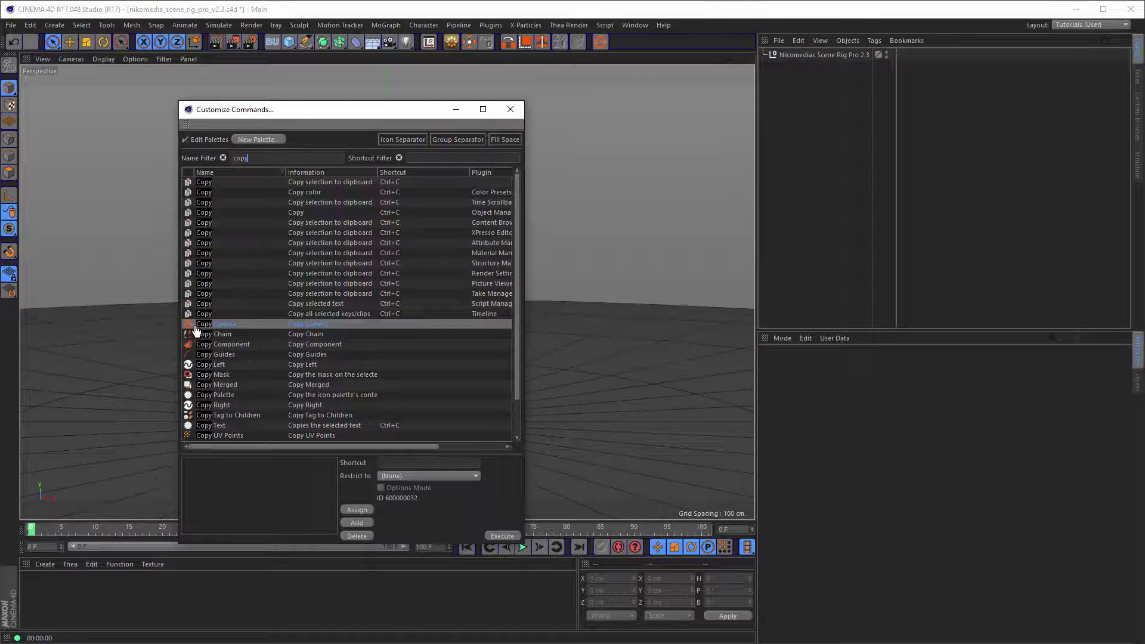
pyautogui.moveTo(201, 329); pyautogui.dragTo(272, 365)
pyautogui.moveTo(636, 62); pyautogui.dragTo(621, 44)
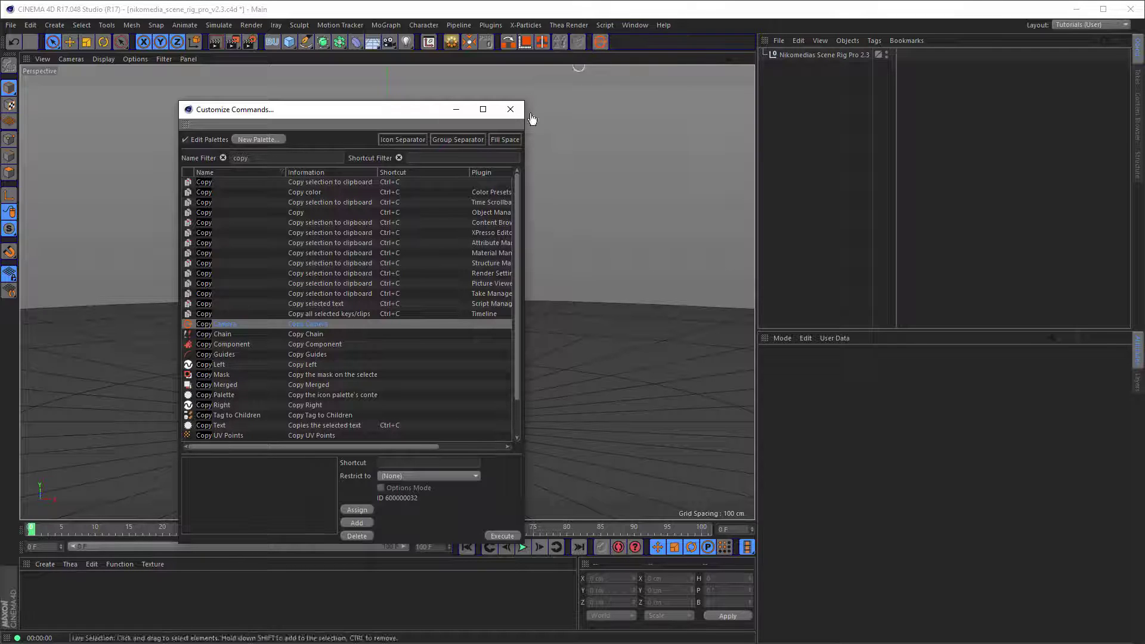
pyautogui.moveTo(444, 141)
pyautogui.mouseDown()
pyautogui.moveTo(592, 169)
pyautogui.moveTo(628, 53)
pyautogui.moveTo(610, 51)
pyautogui.mouseUp()
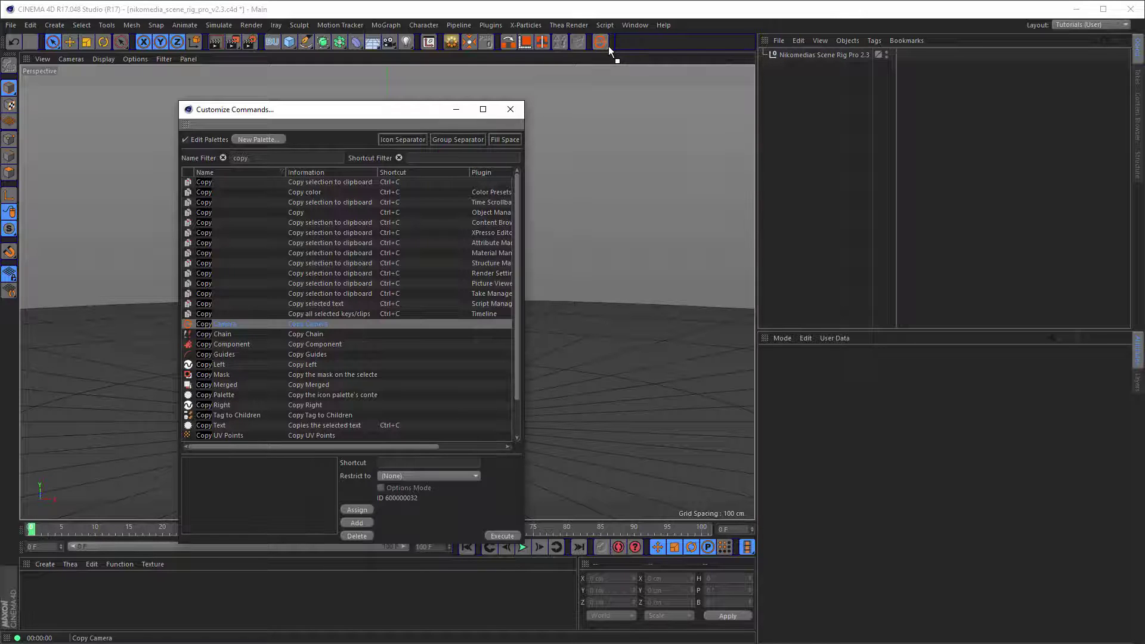
pyautogui.moveTo(202, 327); pyautogui.dragTo(617, 54)
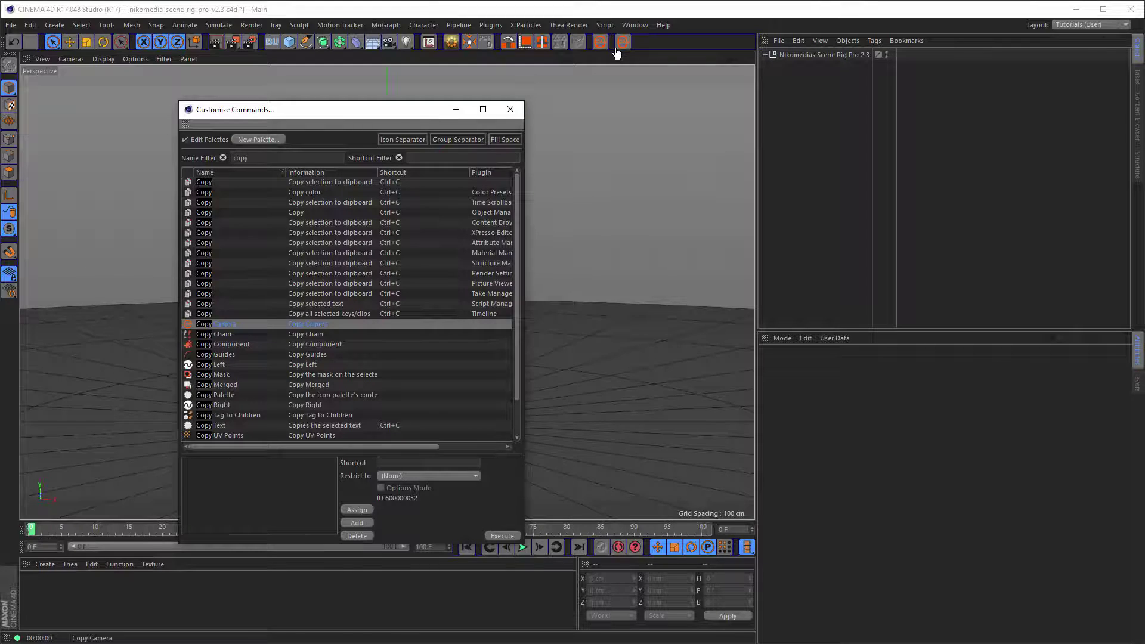
pyautogui.click(511, 111)
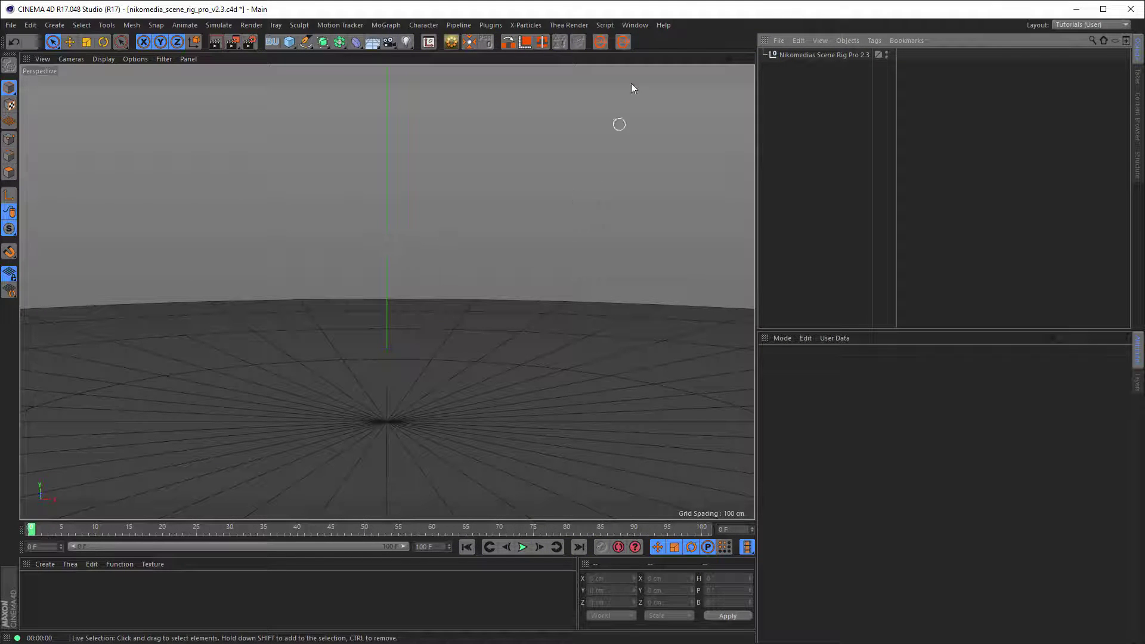
# Step: Look at the customization options for saving the layout and at the list of available layouts
pyautogui.click(644, 26)
pyautogui.moveTo(650, 42)
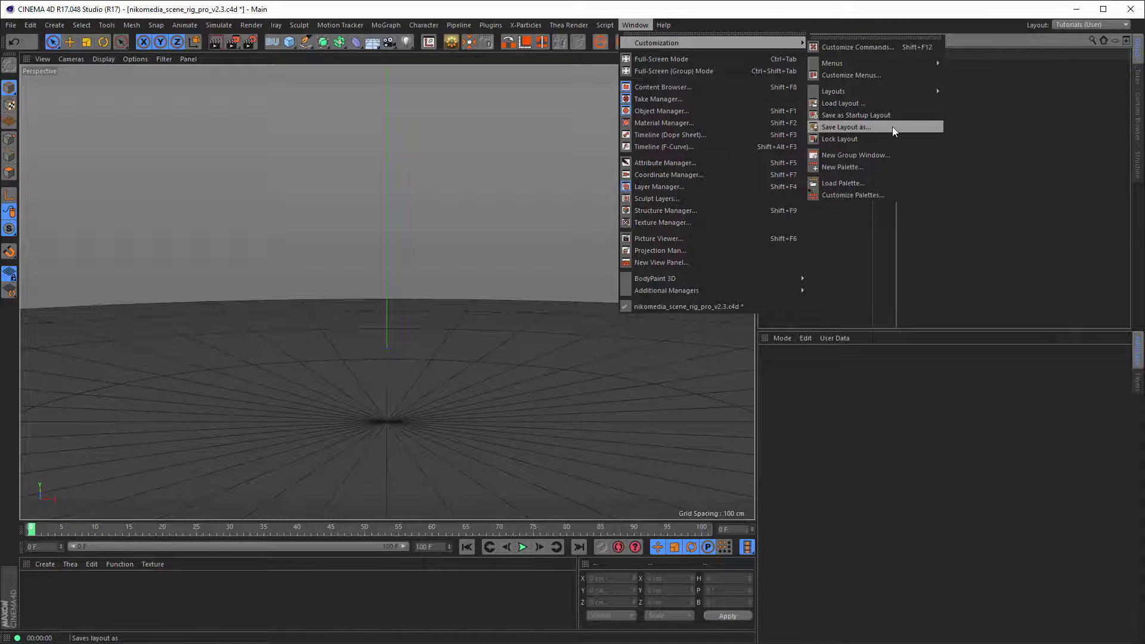
pyautogui.click(1058, 31)
pyautogui.click(1082, 27)
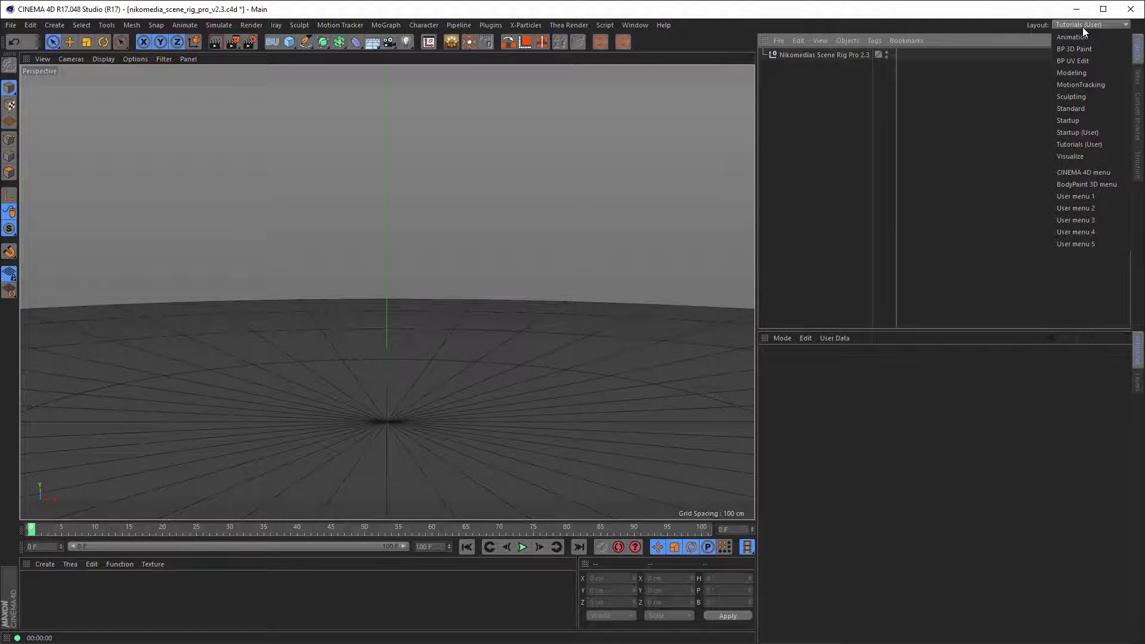
pyautogui.click(932, 24)
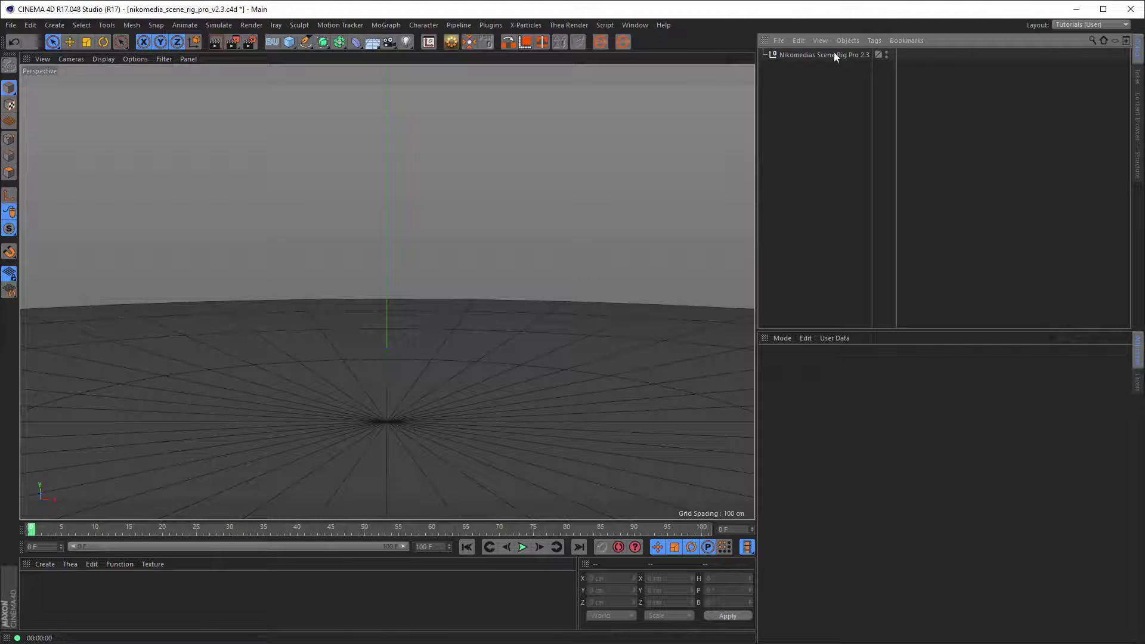
# Step: Reopen palette customization, remove the duplicate Copy Camera command from the main icon palette and finish customizing
pyautogui.click(633, 27)
pyautogui.moveTo(716, 43)
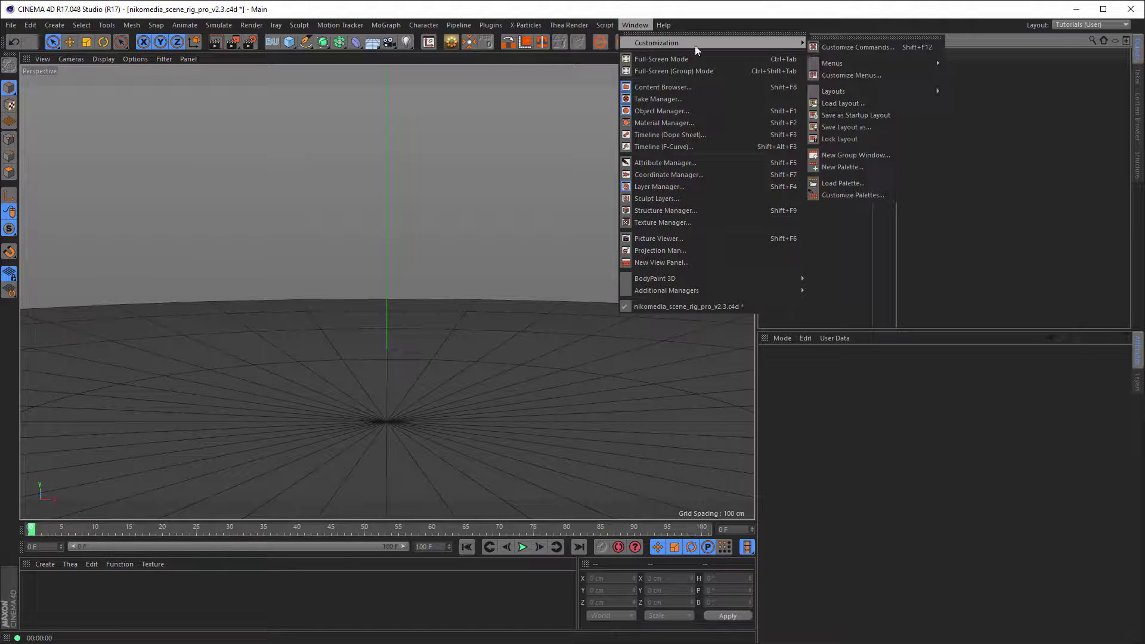
pyautogui.click(838, 197)
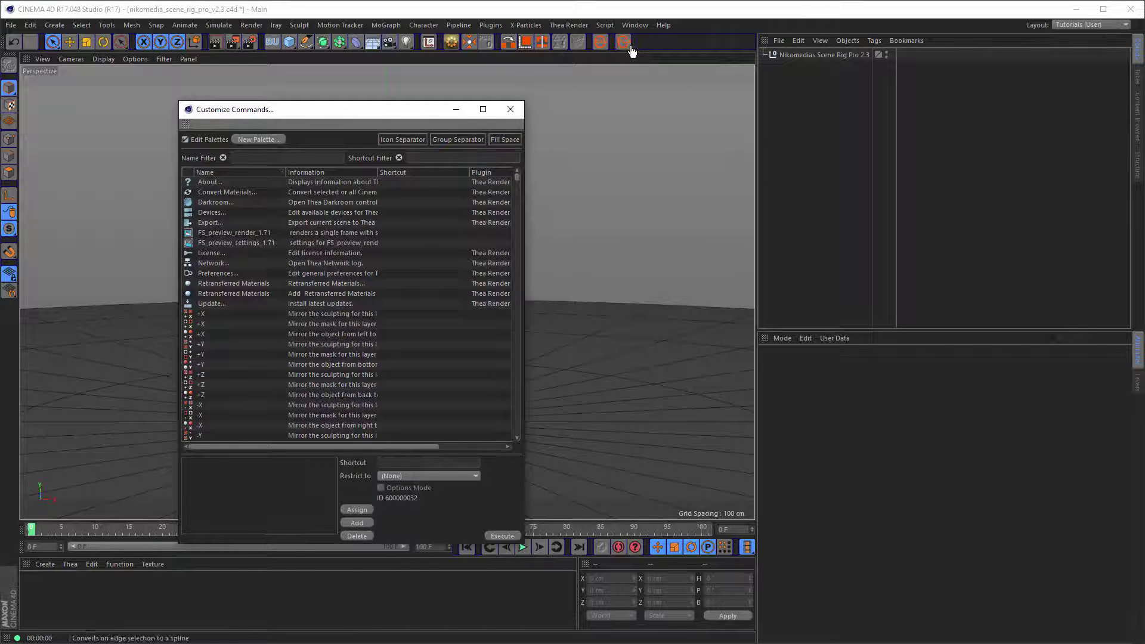
pyautogui.moveTo(623, 43); pyautogui.dragTo(618, 53)
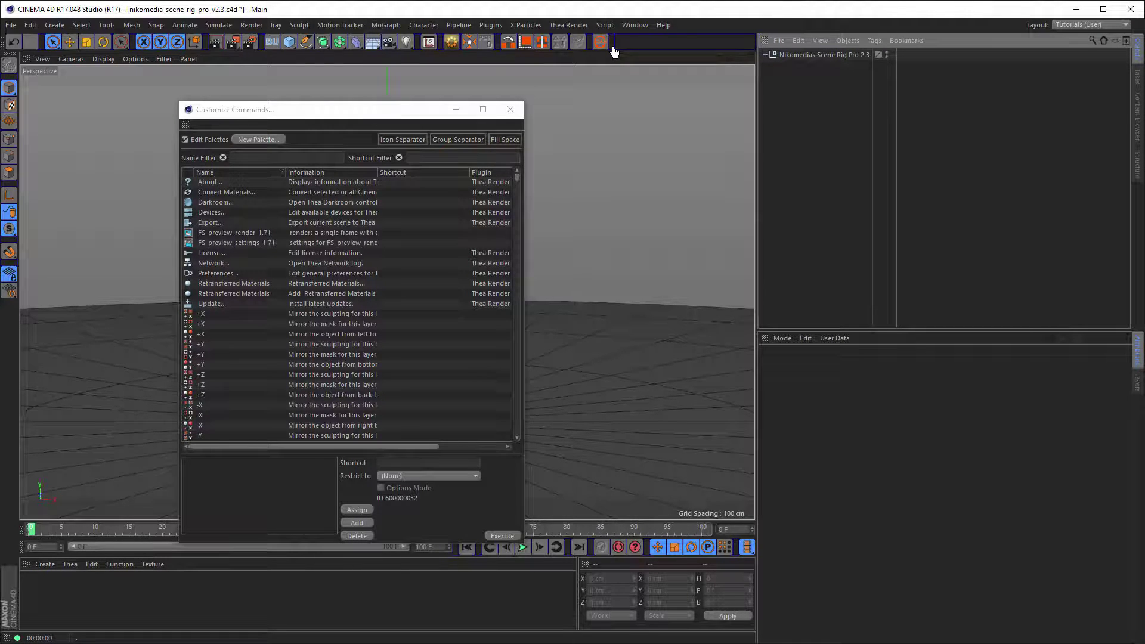
pyautogui.click(510, 109)
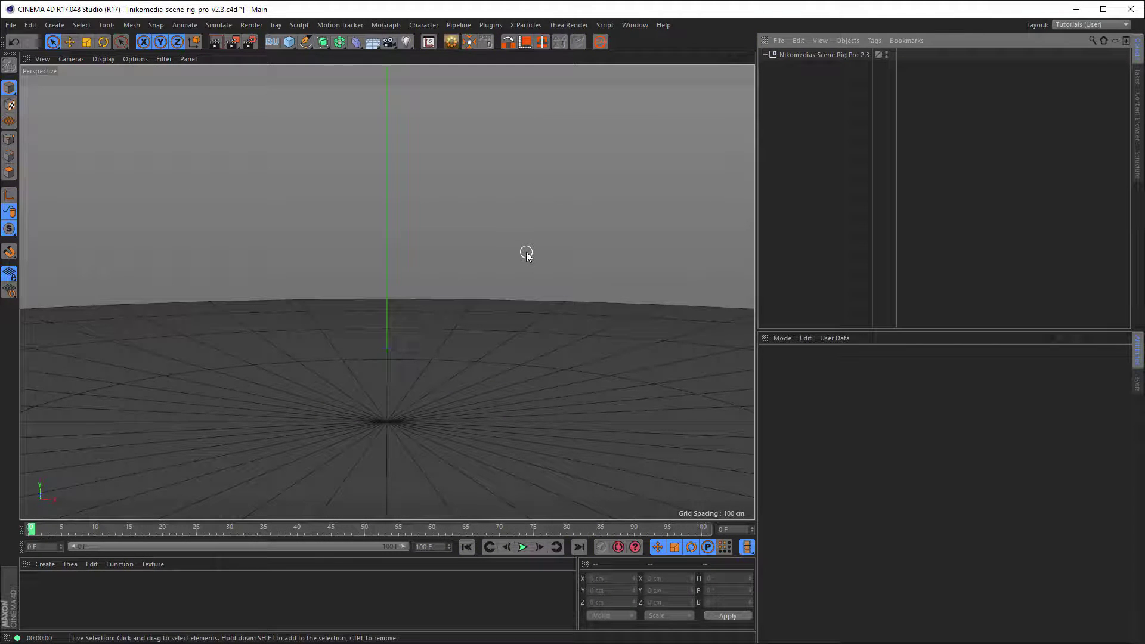
# Step: Select the Nikomedias Scene Rig Pro 2.3 object and display its Background & Floor settings
pyautogui.click(817, 54)
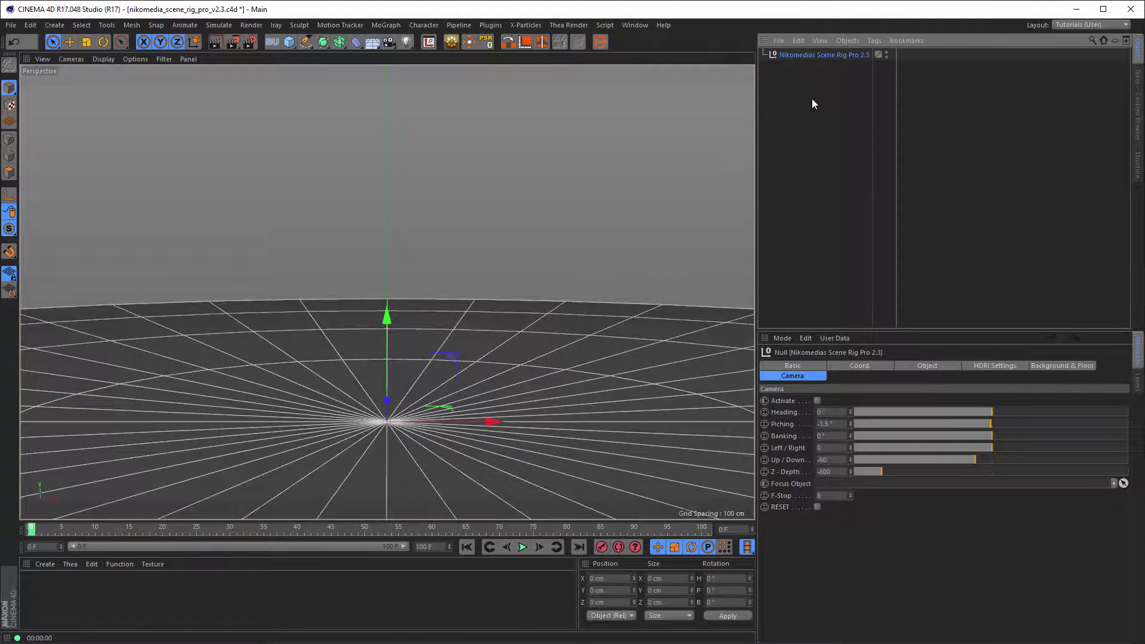
pyautogui.click(603, 44)
pyautogui.click(1063, 366)
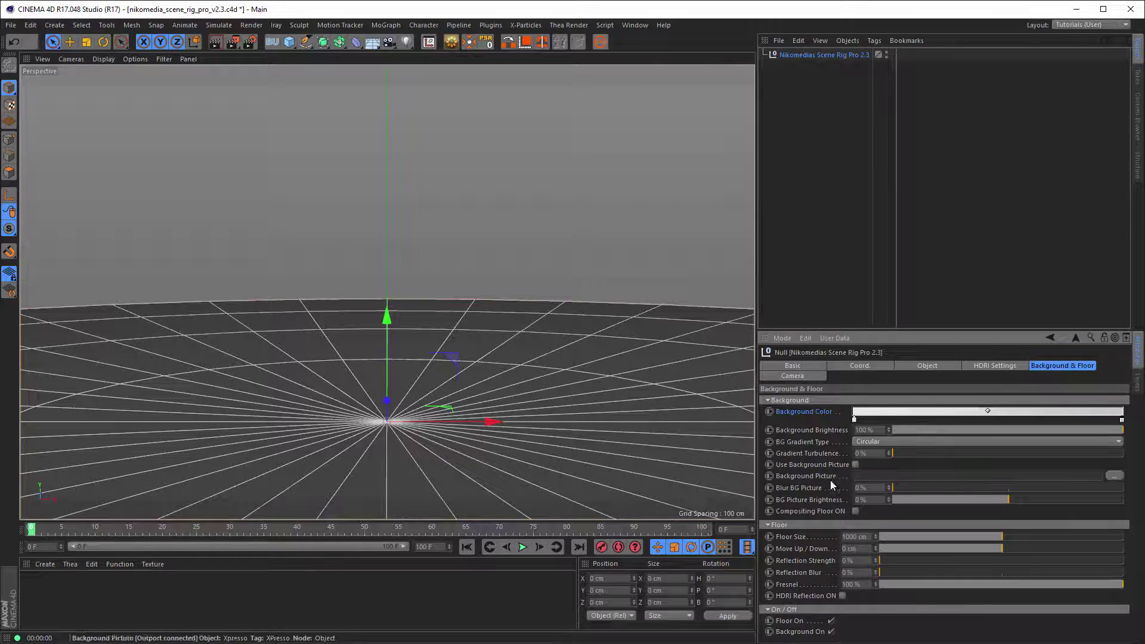